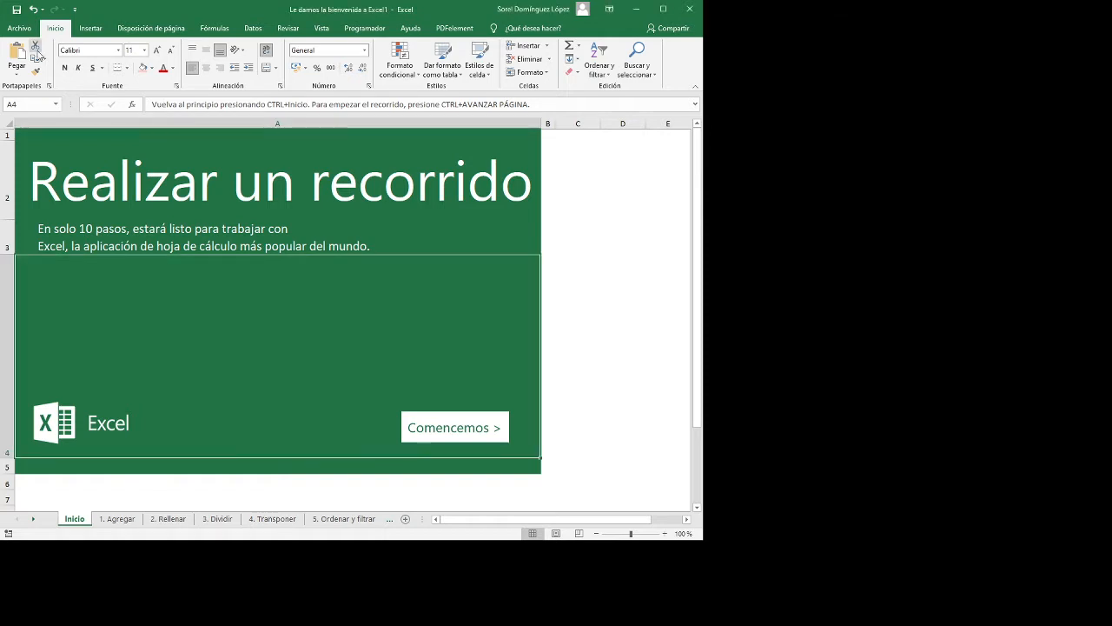
# Step: Look at the start page's templates, return to the tour workbook and open the "1. Agregar" sheet
pyautogui.click(18, 28)
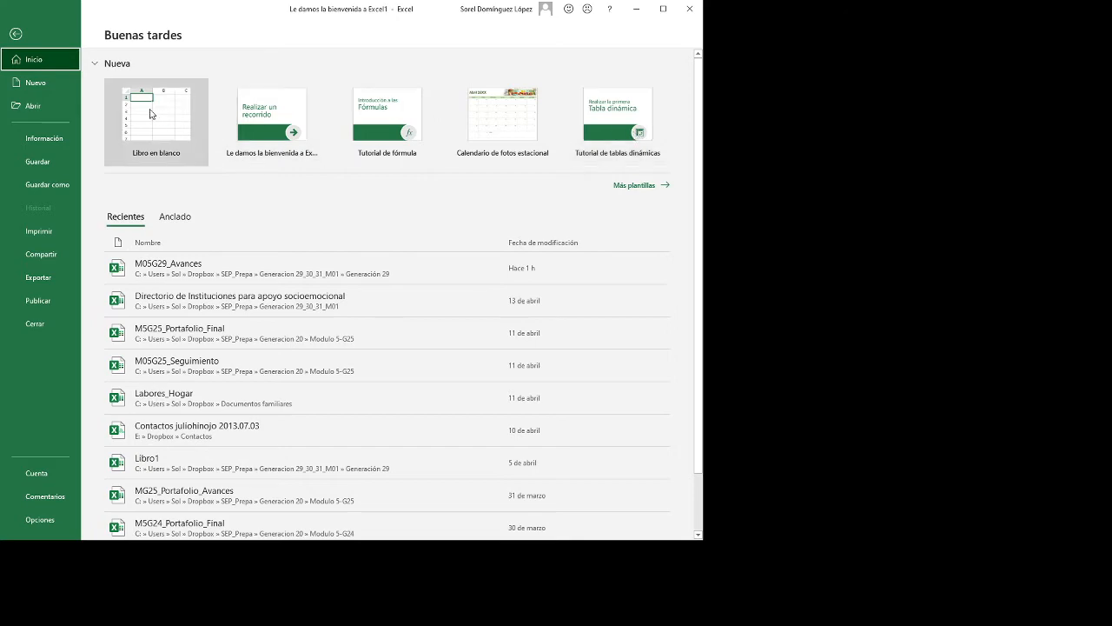
pyautogui.click(16, 35)
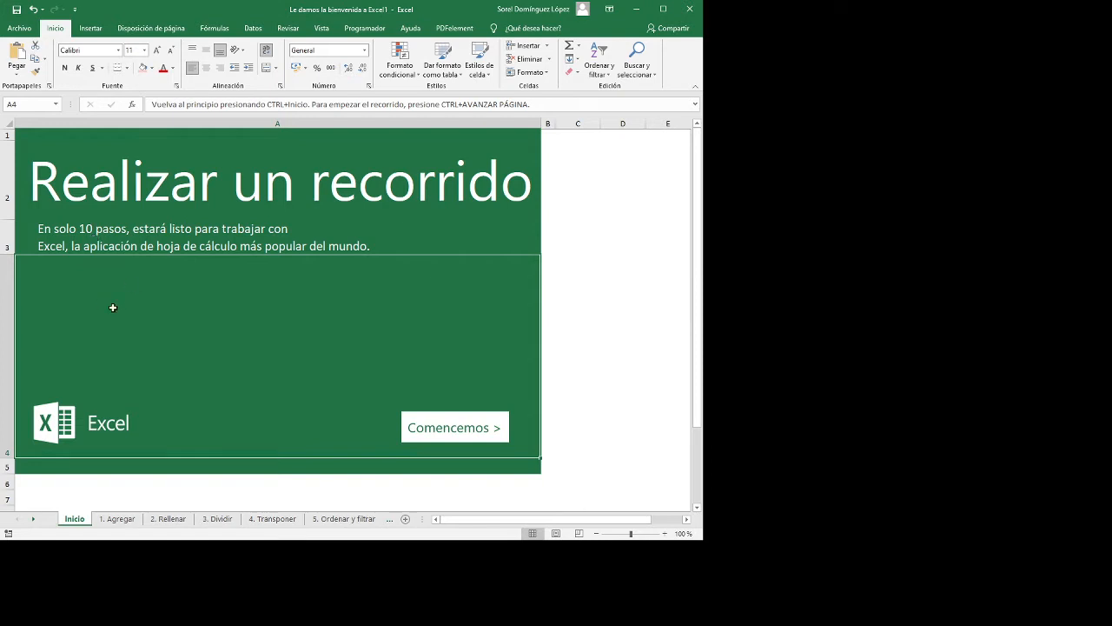
pyautogui.click(119, 519)
pyautogui.scroll(6, 291, 273)
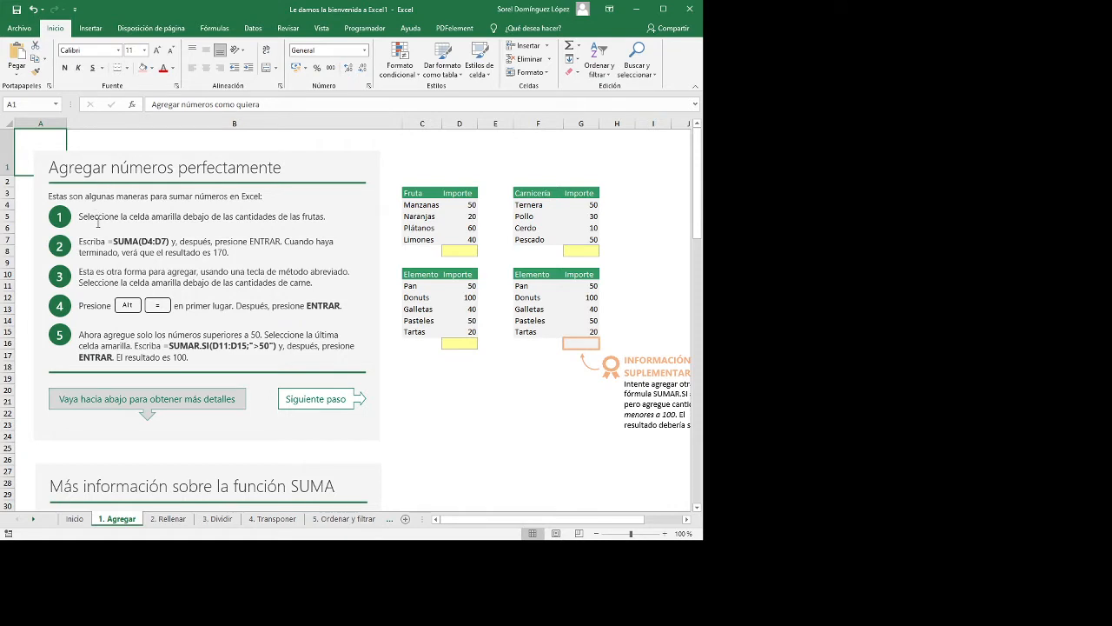
pyautogui.click(134, 106)
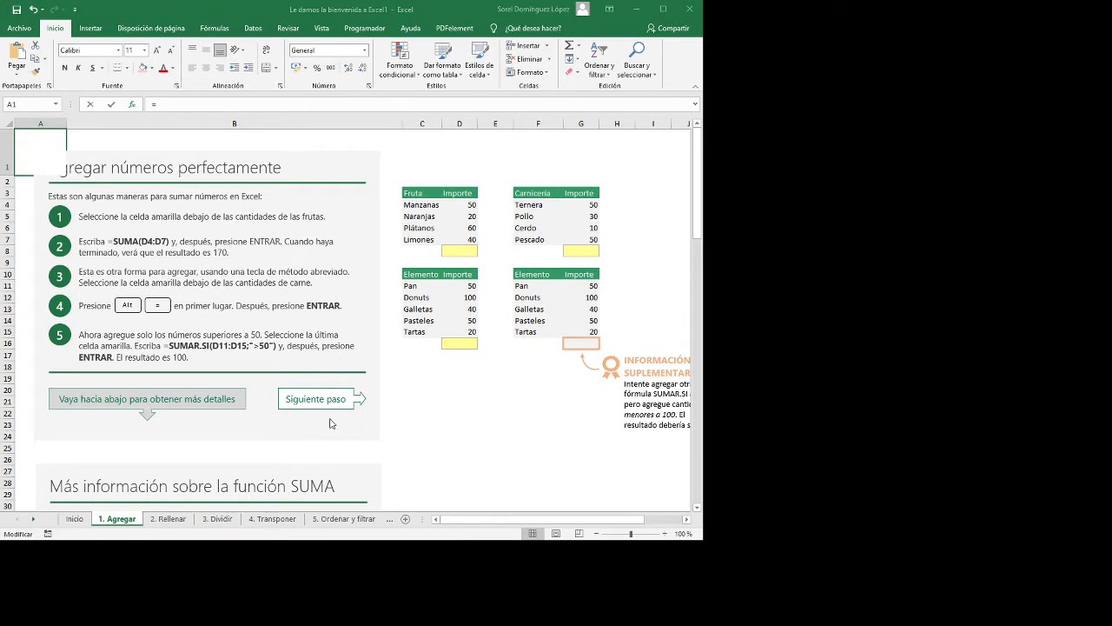
pyautogui.press('Escape')
pyautogui.click(91, 236)
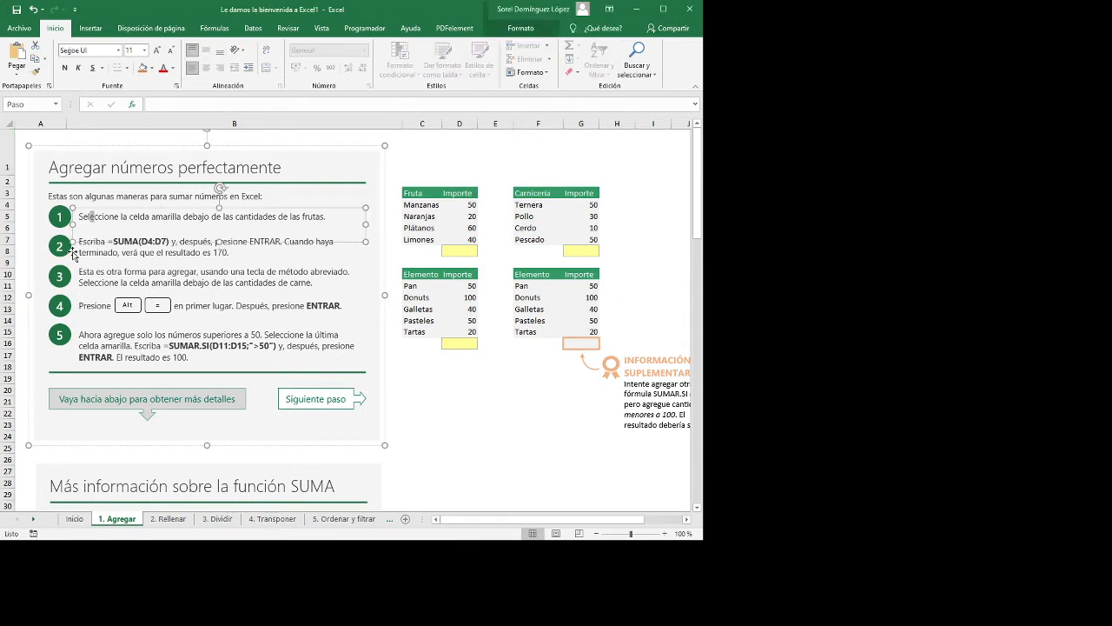
pyautogui.click(98, 250)
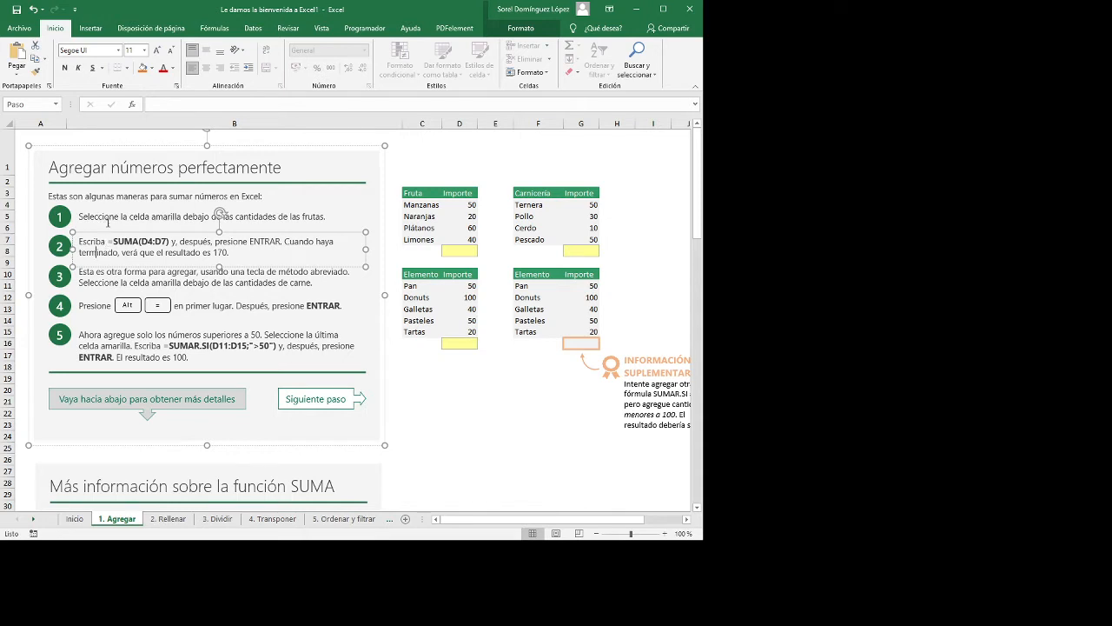
# Step: Total the fruit amounts in yellow cell D8 with the formula =SUMA(D4:D7)
pyautogui.click(460, 251)
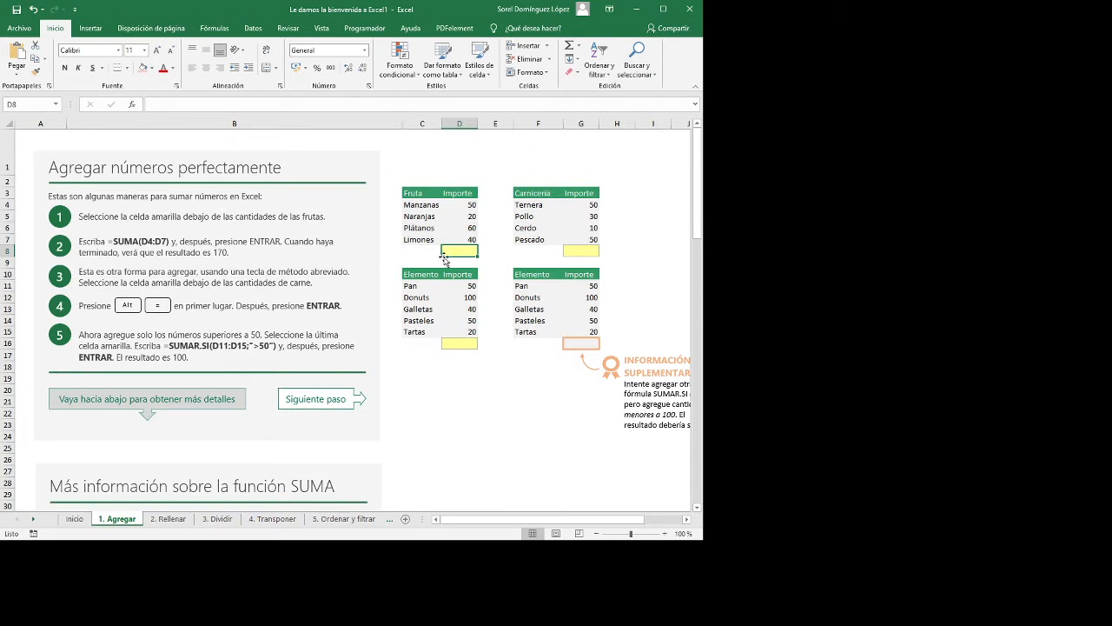
pyautogui.click(133, 105)
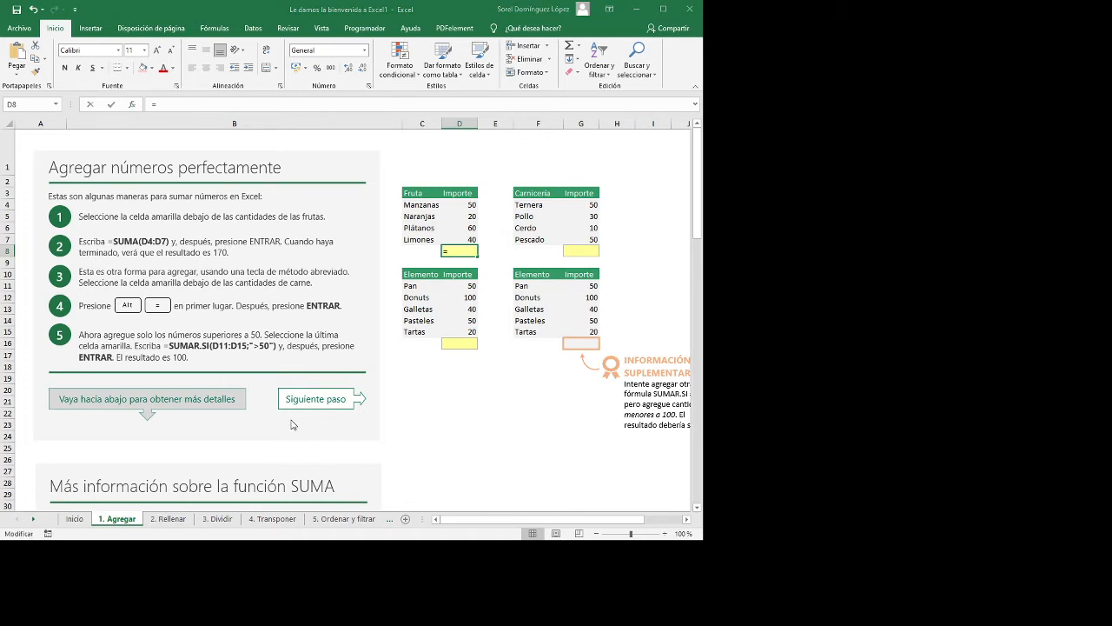
pyautogui.write('SUMA(D4:D7)')
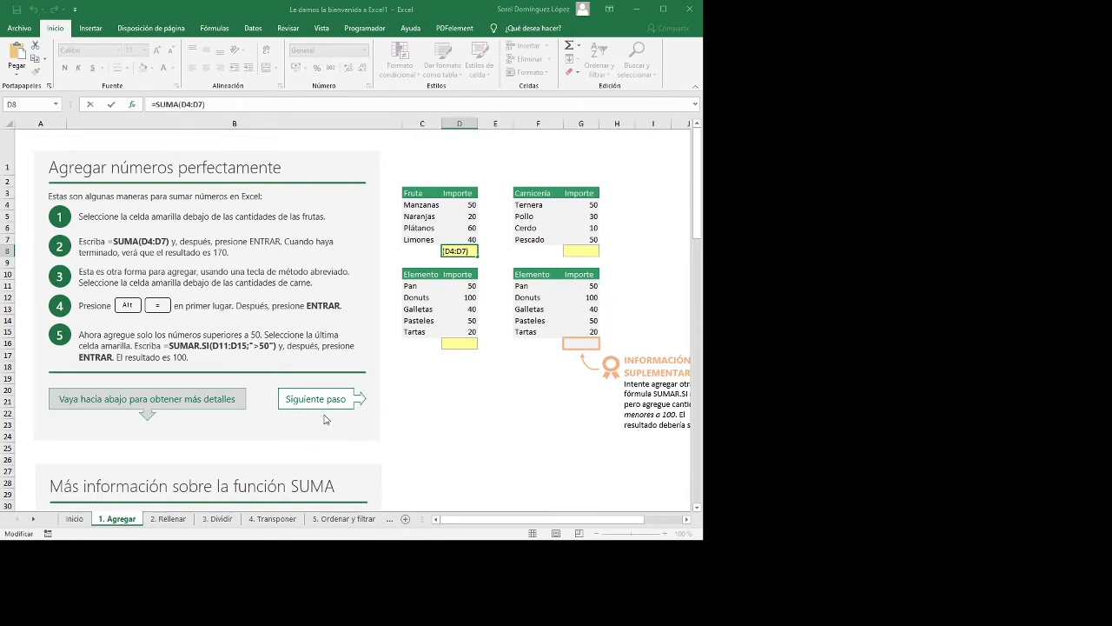
pyautogui.press('Return')
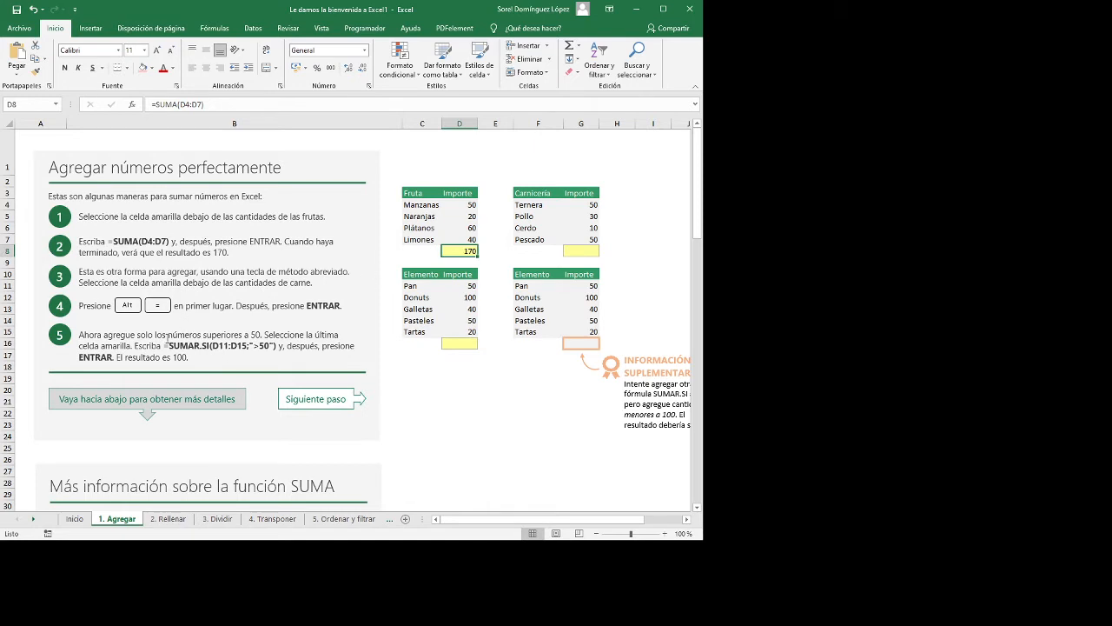
# Step: Enter the formula =SUMAR.SI(D11:D15;">50") from instruction 5 in yellow cell G8, below the Carnicería amounts
pyautogui.click(581, 251)
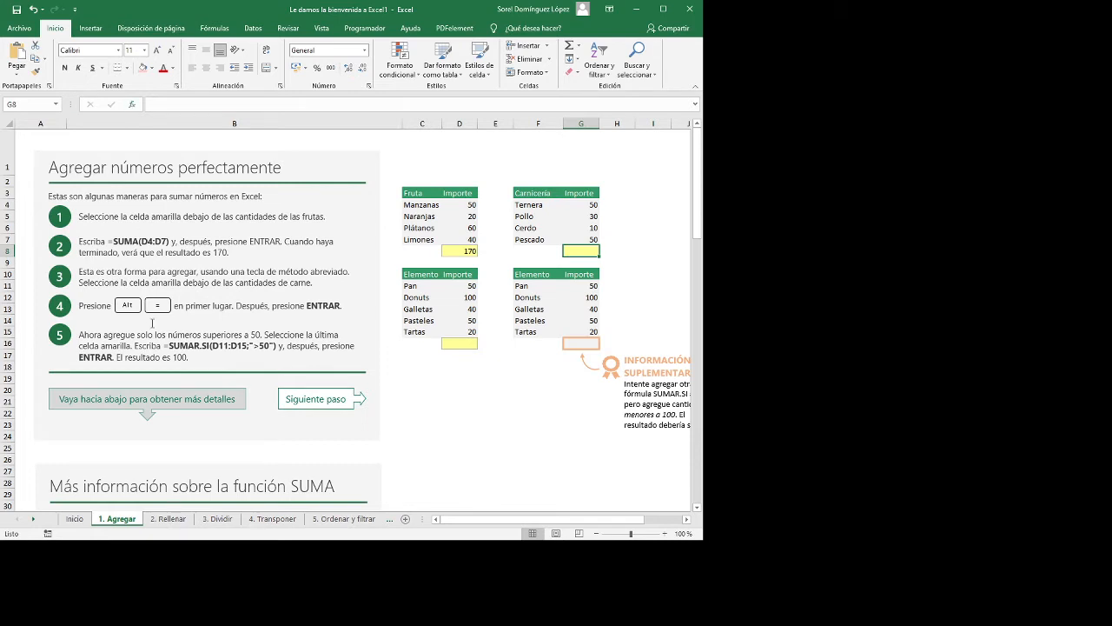
pyautogui.moveTo(170, 346); pyautogui.dragTo(276, 348)
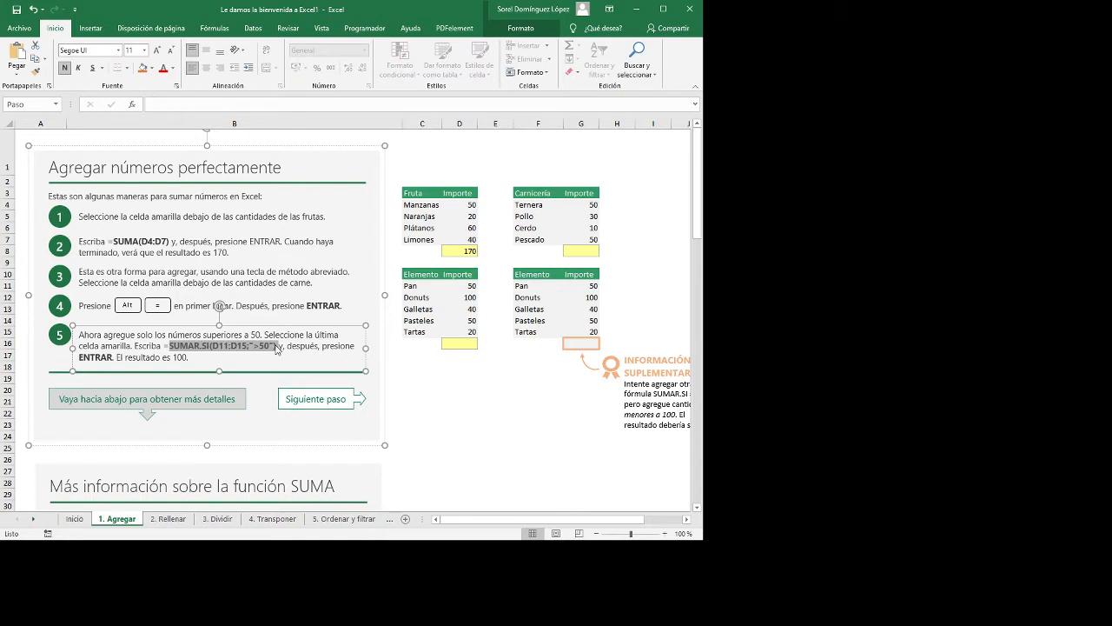
pyautogui.click(581, 250)
pyautogui.write('=')
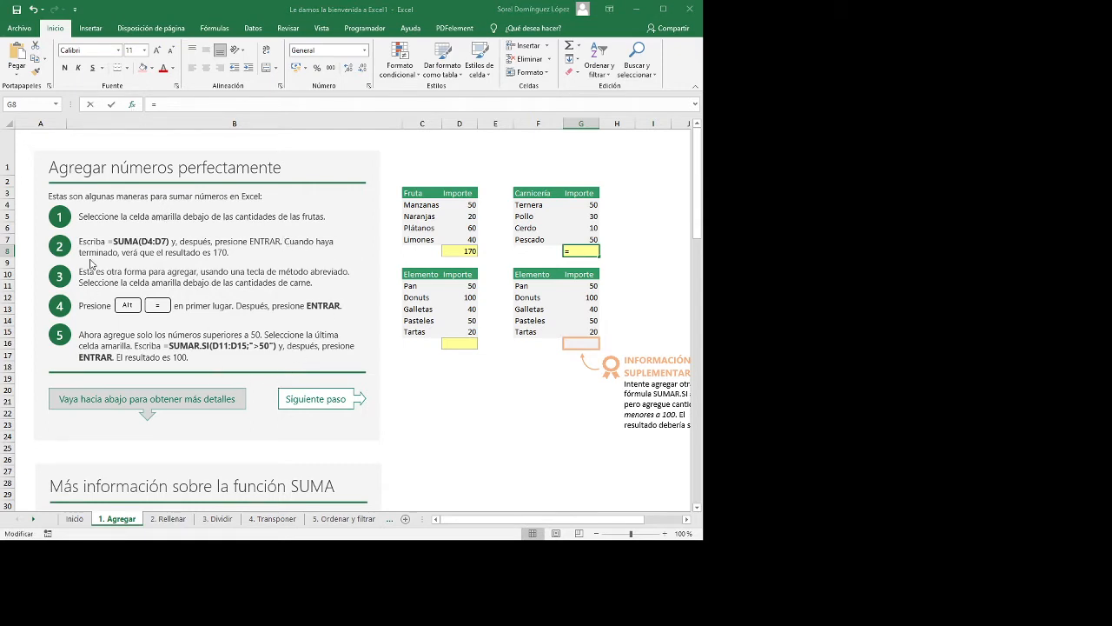
pyautogui.click(255, 459)
pyautogui.click(156, 108)
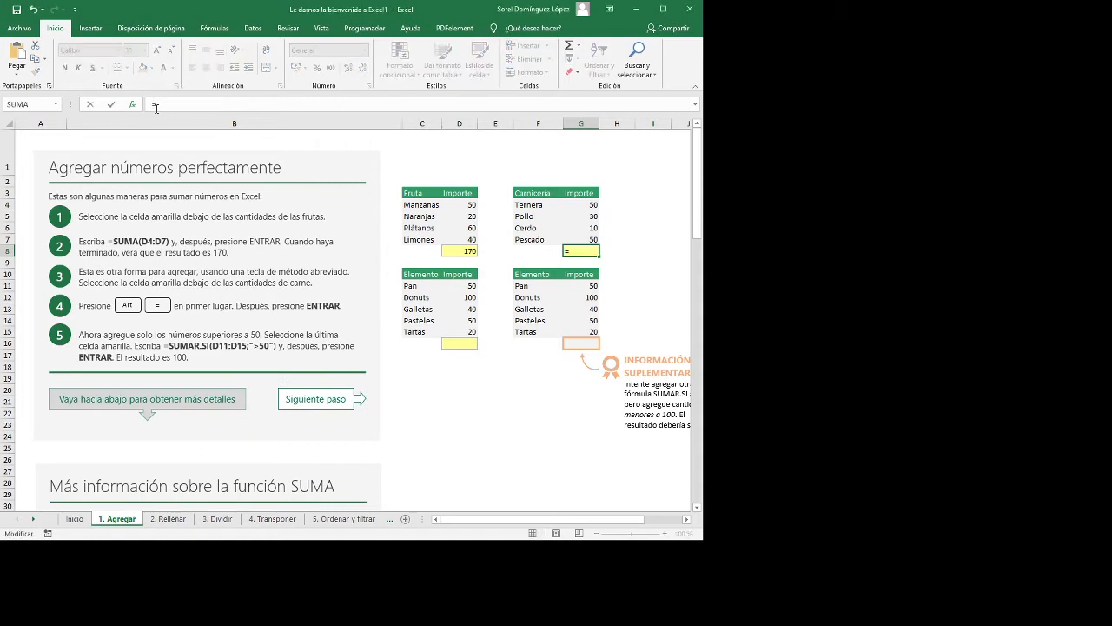
pyautogui.write('=SUMAR.SI(D11:D15;">50")')
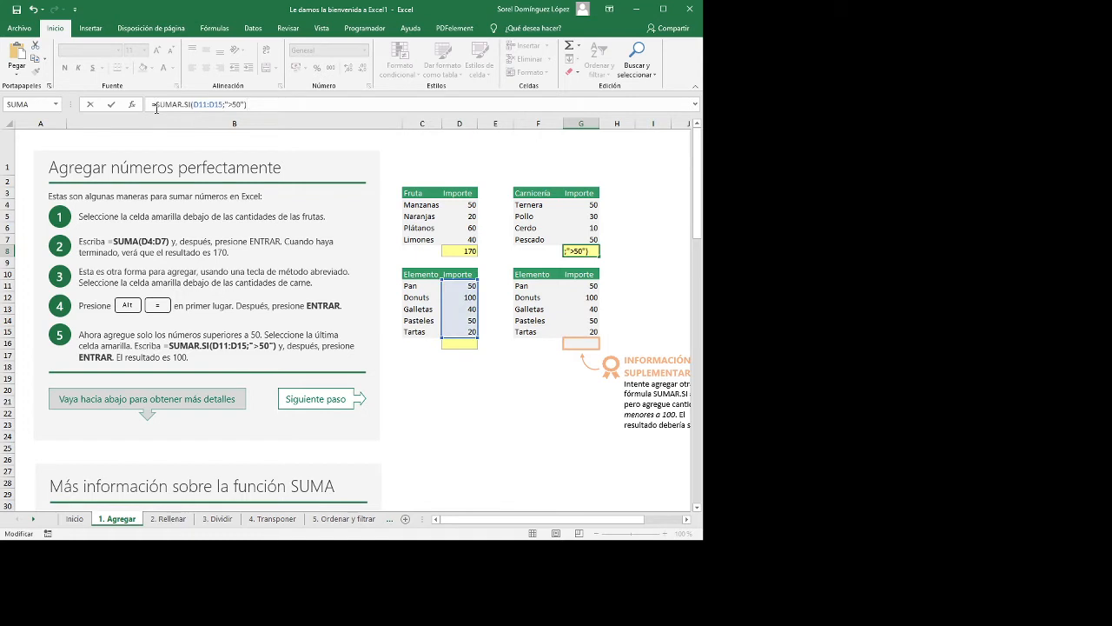
pyautogui.press('Return')
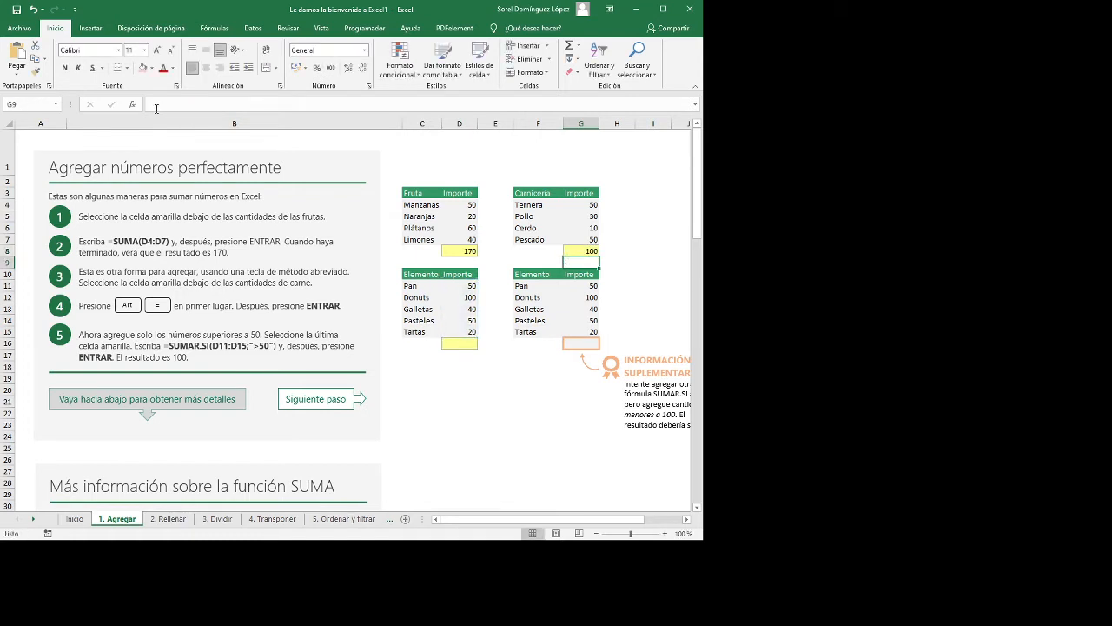
pyautogui.press('Up')
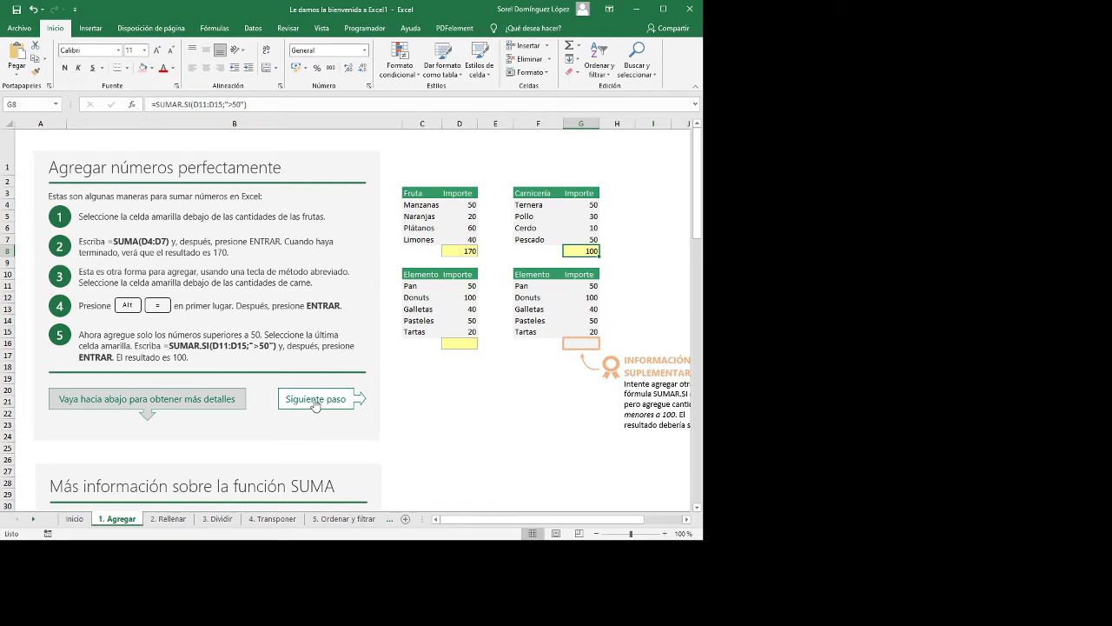
# Step: Skim the extra information on the SUMA function and continue to the "2. Rellenar" lesson
pyautogui.scroll(-5, 247, 464)
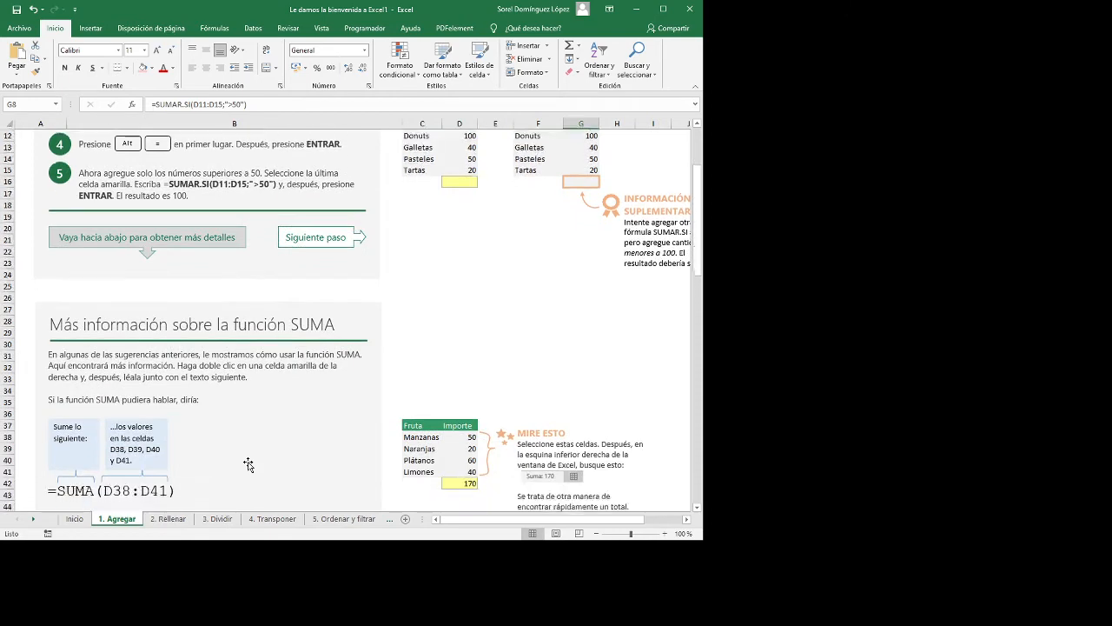
pyautogui.scroll(-2, 248, 464)
pyautogui.scroll(8, 249, 408)
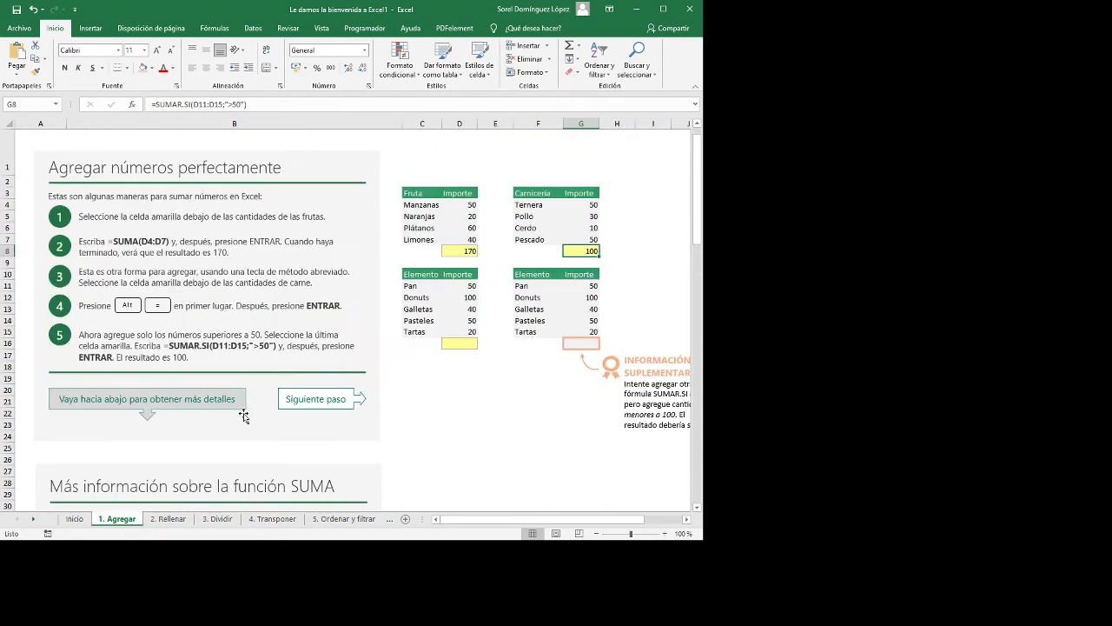
pyautogui.click(324, 399)
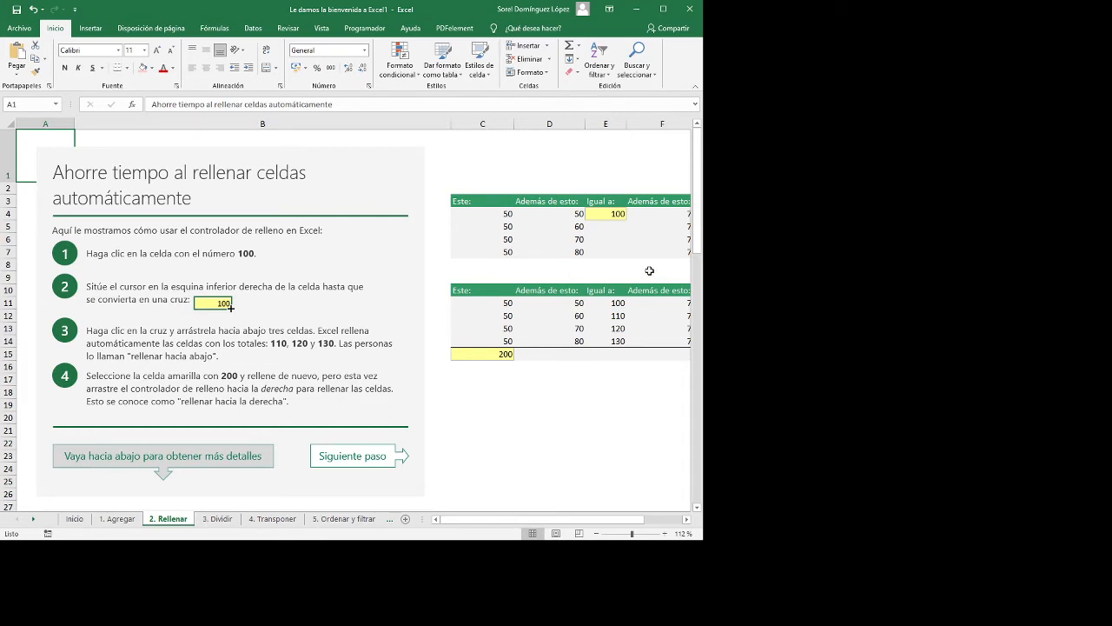
# Step: Fill the sum formula in E4 down through E7 and inspect the formulas in the filled cells
pyautogui.click(611, 214)
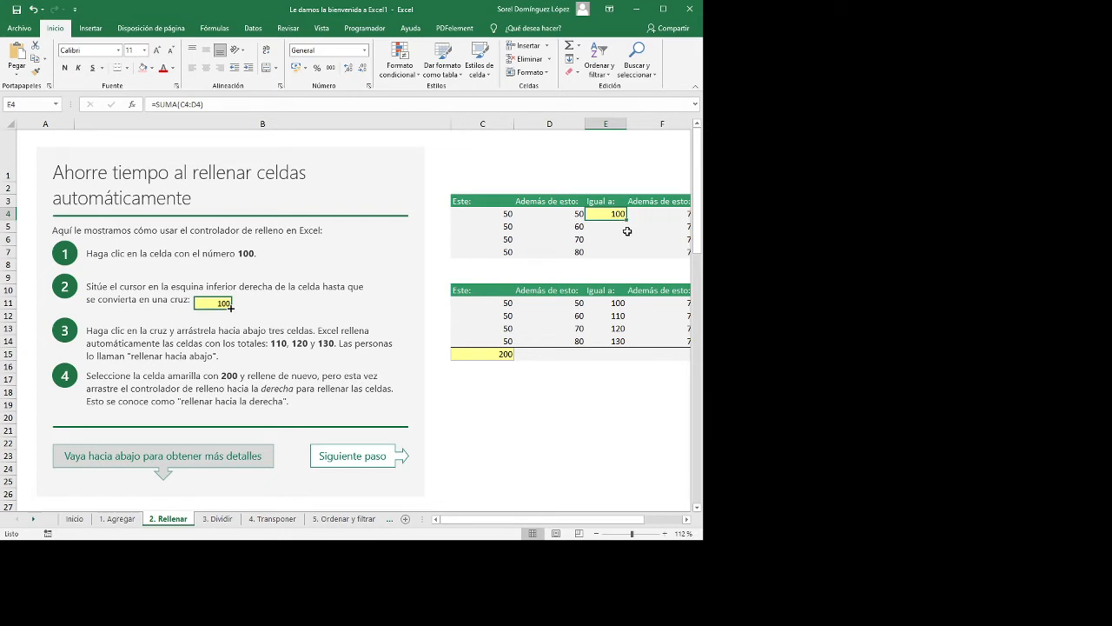
pyautogui.moveTo(627, 220); pyautogui.dragTo(626, 255)
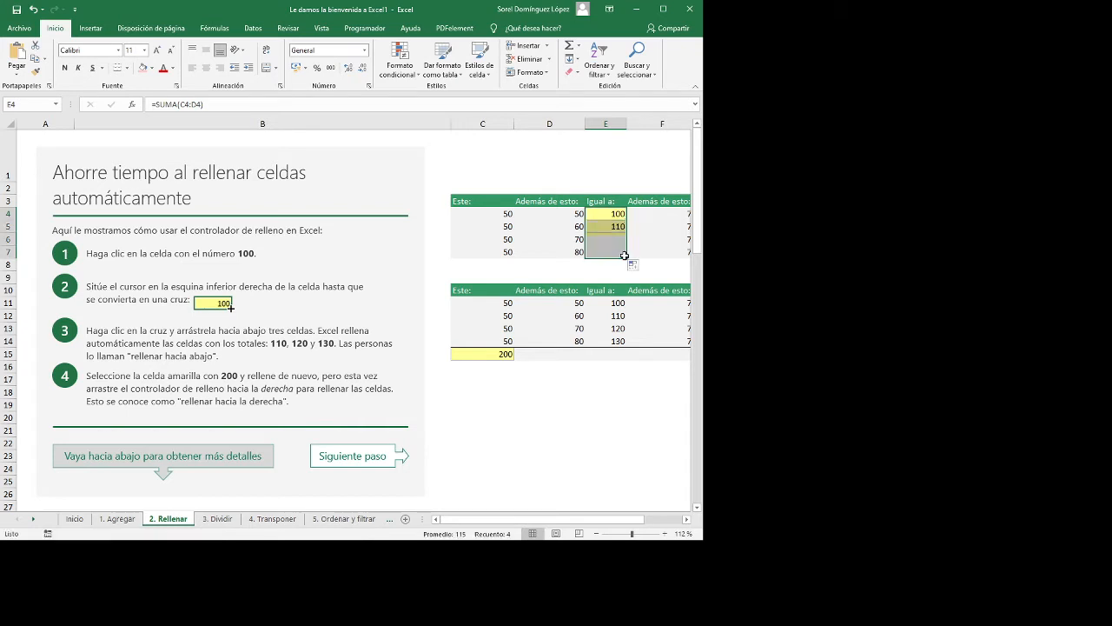
pyautogui.click(498, 224)
pyautogui.click(569, 225)
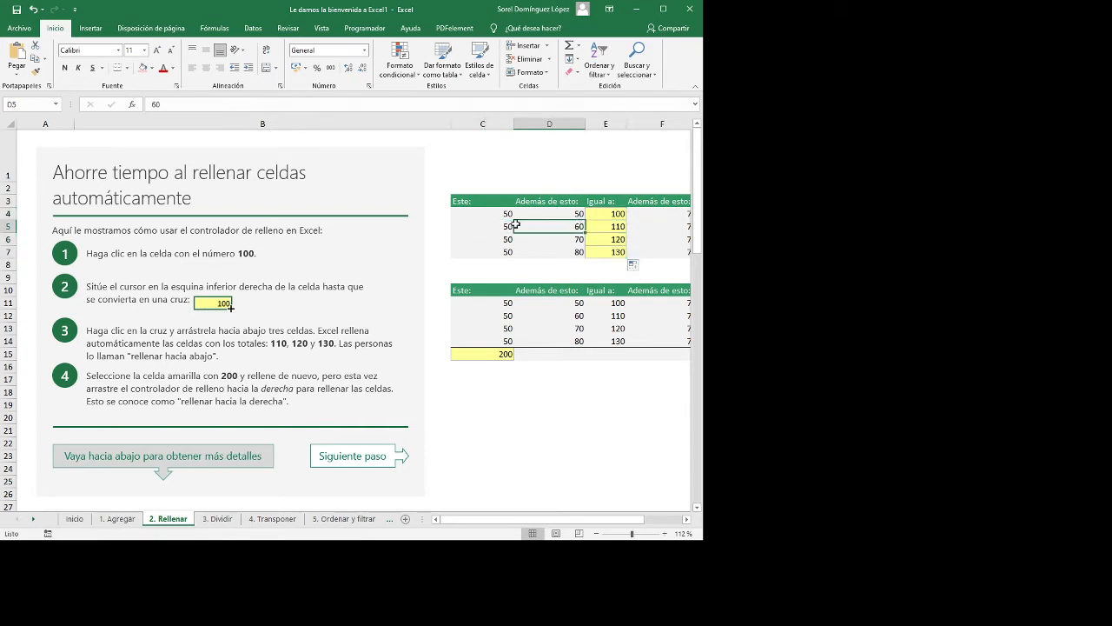
pyautogui.click(610, 223)
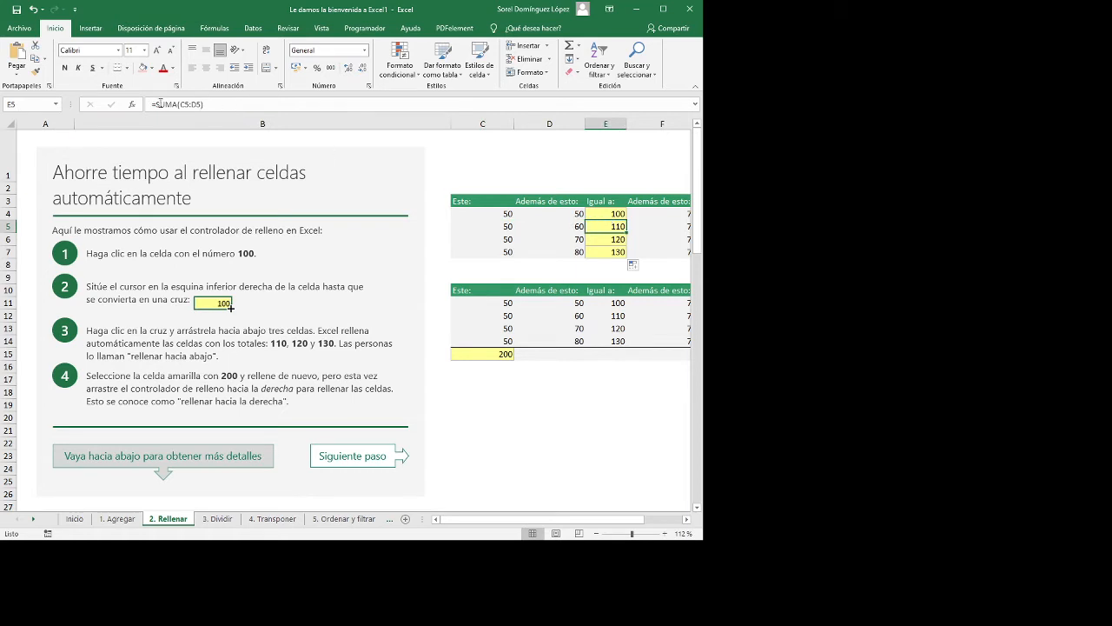
pyautogui.click(601, 213)
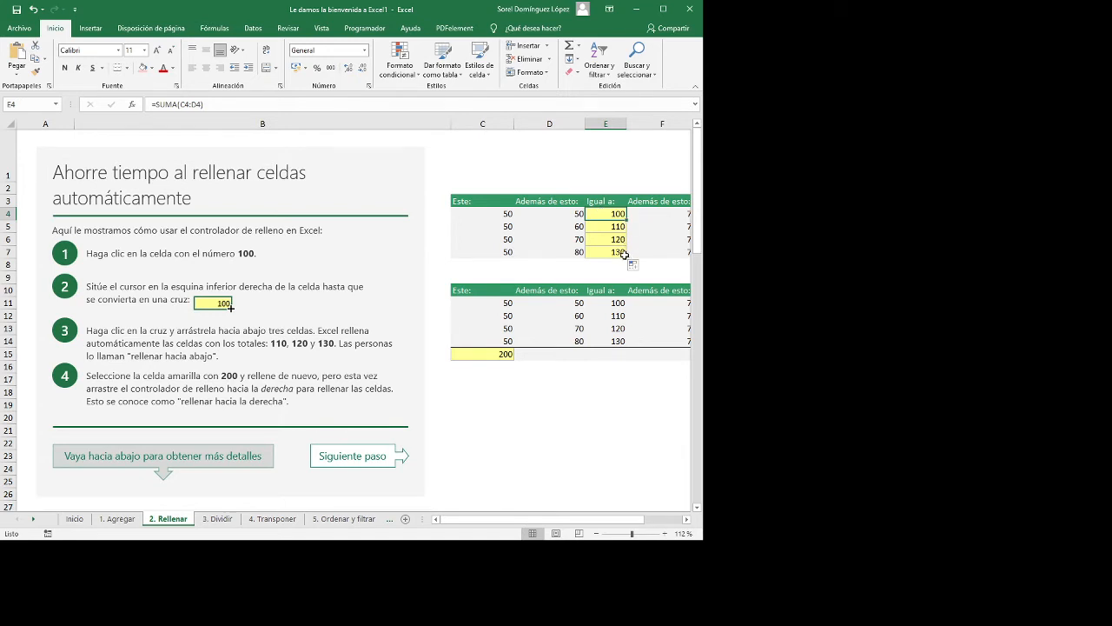
# Step: Fill the total formula in yellow cell C15 to the right through G15
pyautogui.click(474, 354)
pyautogui.moveTo(546, 520); pyautogui.dragTo(489, 522)
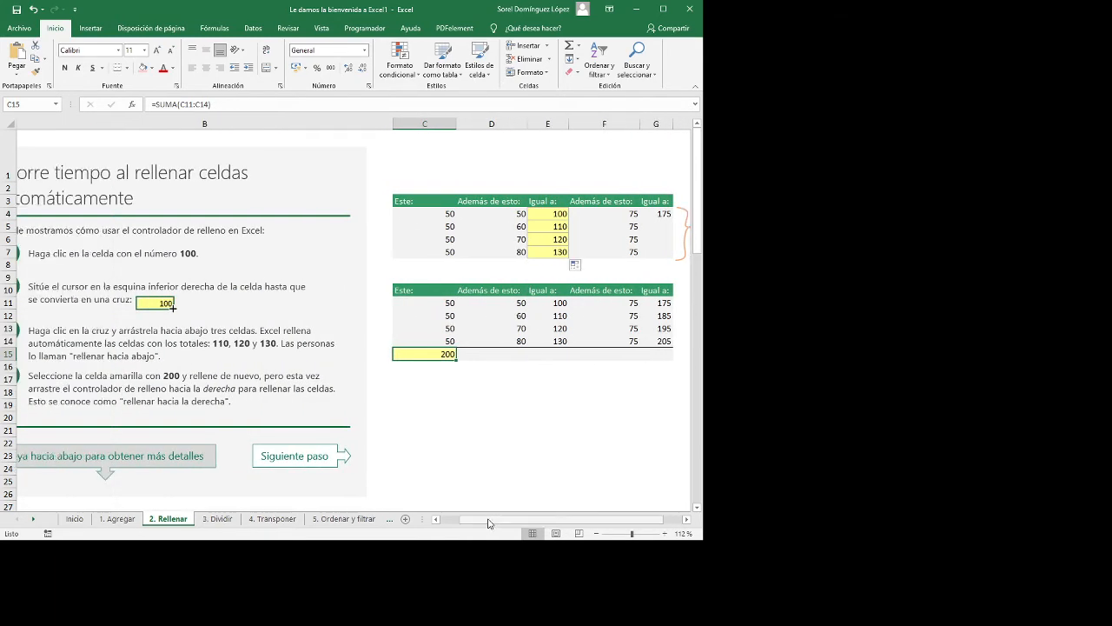
pyautogui.click(686, 519)
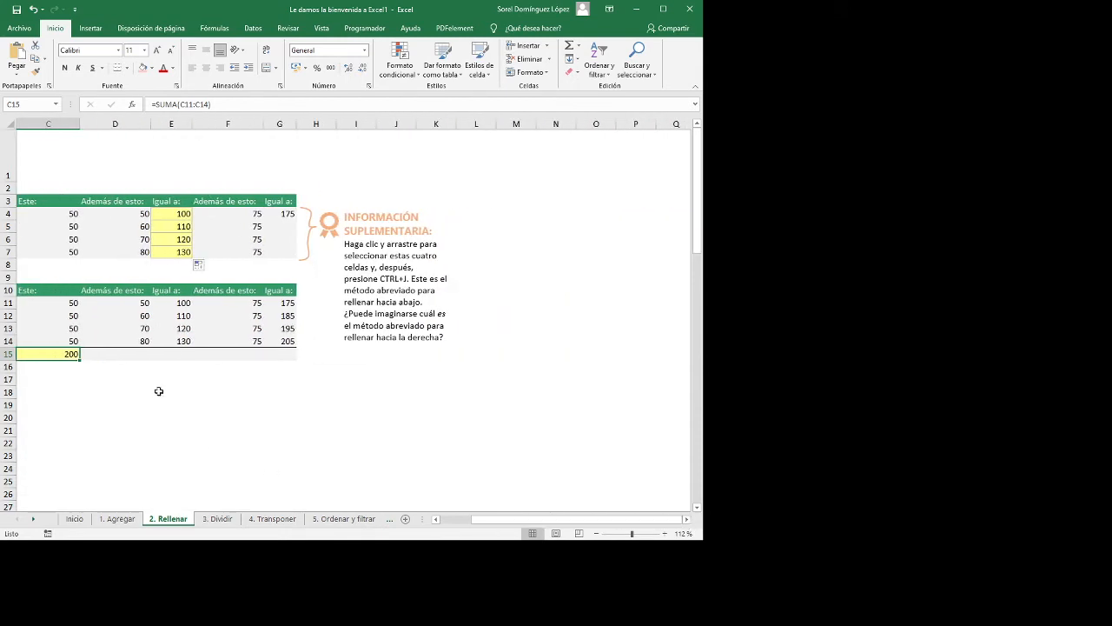
pyautogui.moveTo(80, 359); pyautogui.dragTo(296, 357)
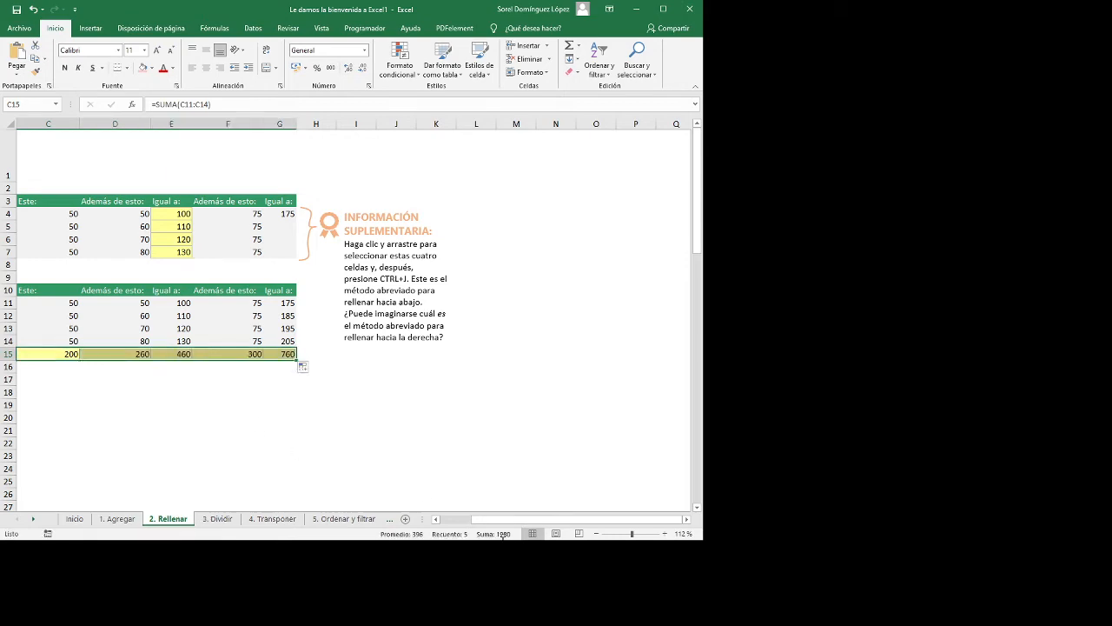
pyautogui.moveTo(565, 522); pyautogui.dragTo(530, 523)
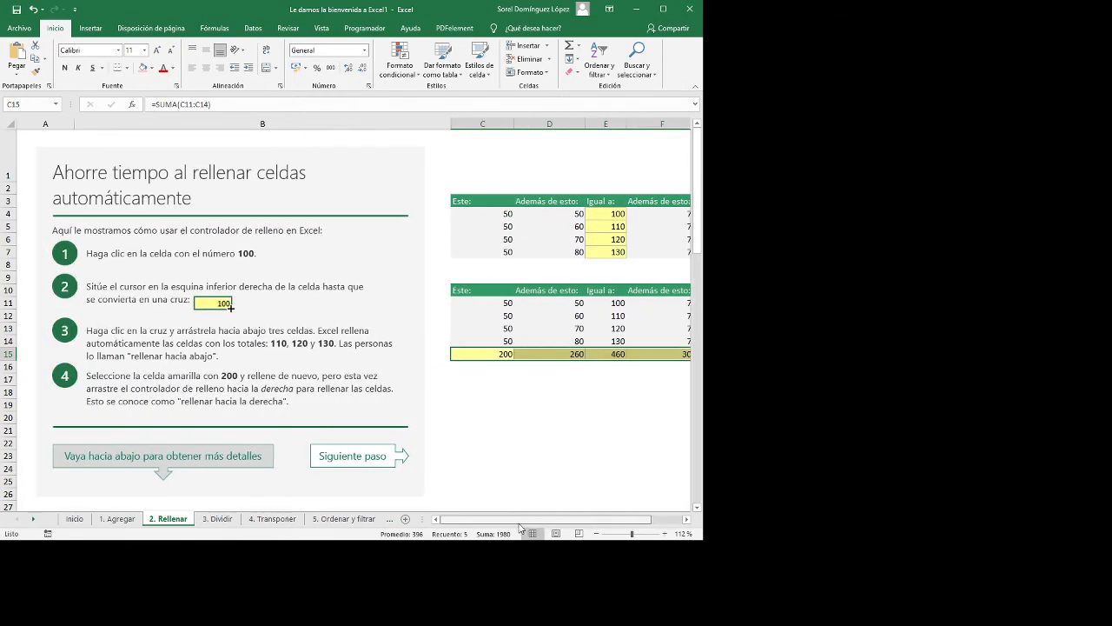
pyautogui.click(521, 429)
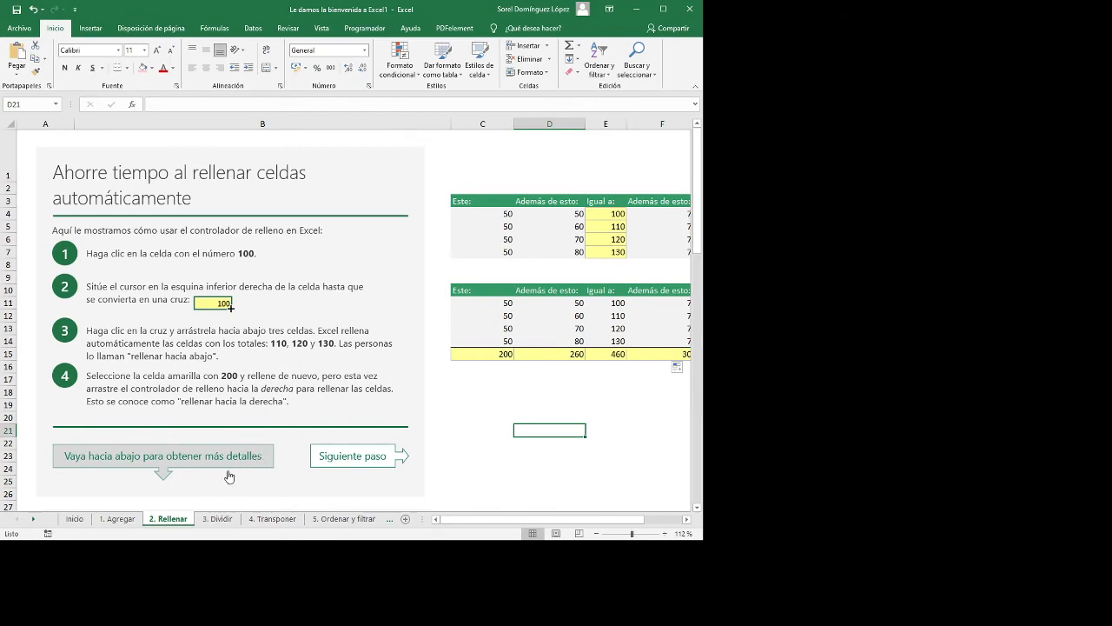
# Step: Browse the following lesson sheets, from "3. Dividir" and "4. Transponer" through "7. Listas desplegables"
pyautogui.click(354, 458)
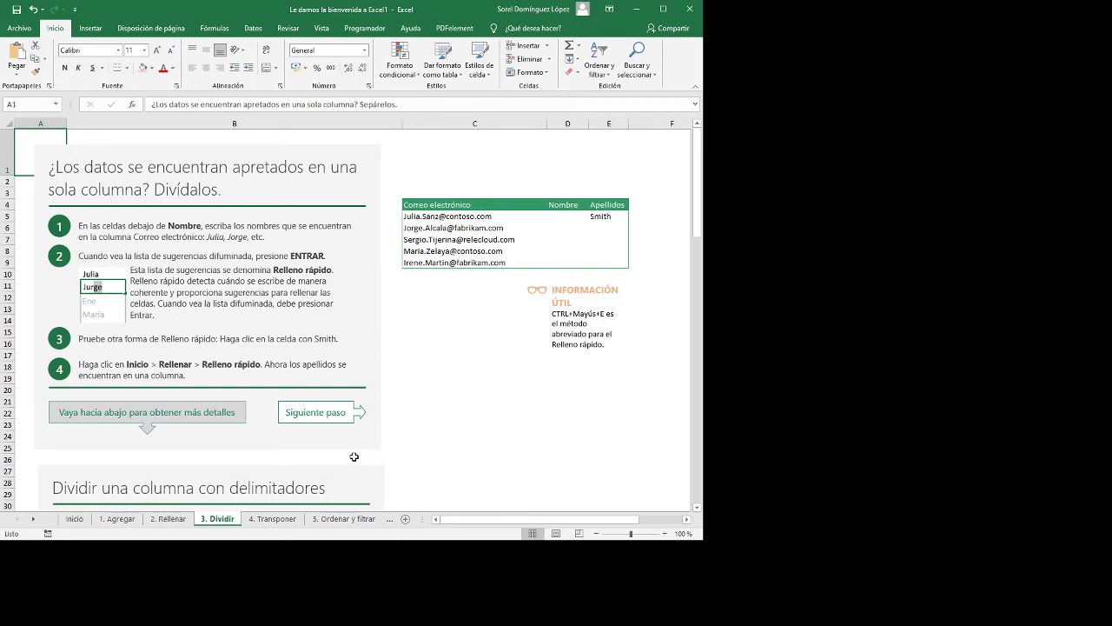
pyautogui.click(310, 420)
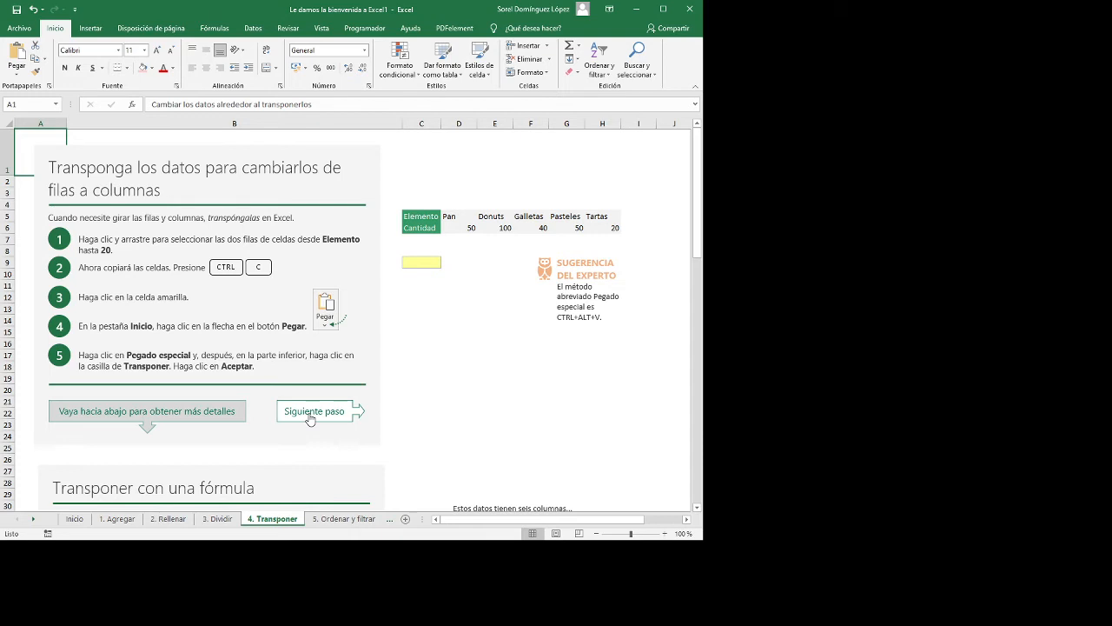
pyautogui.click(331, 519)
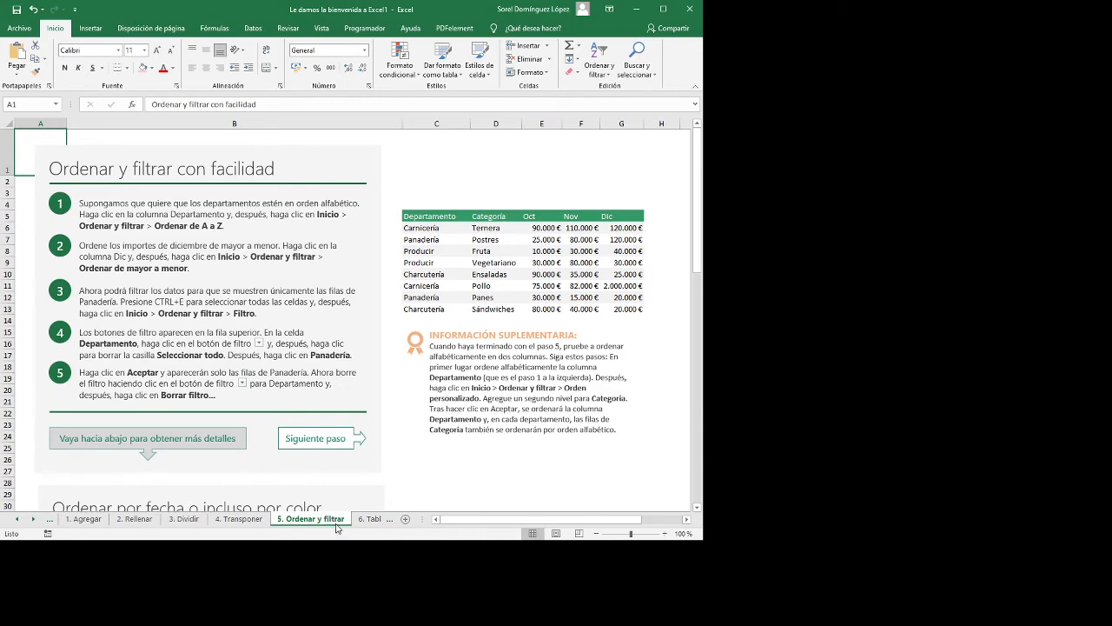
pyautogui.click(369, 520)
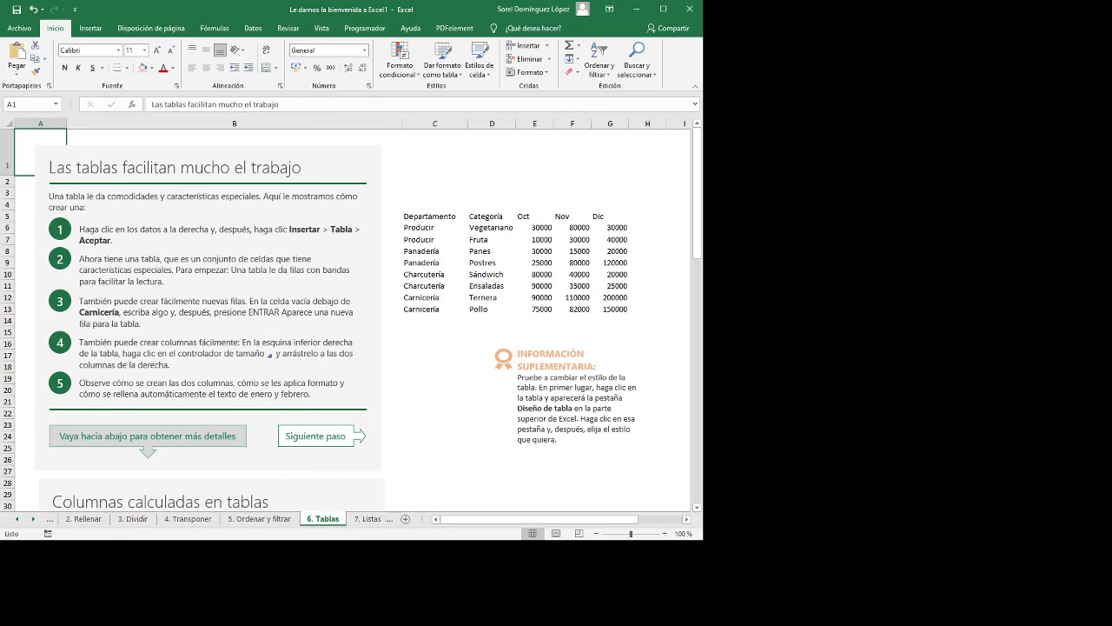
pyautogui.click(366, 519)
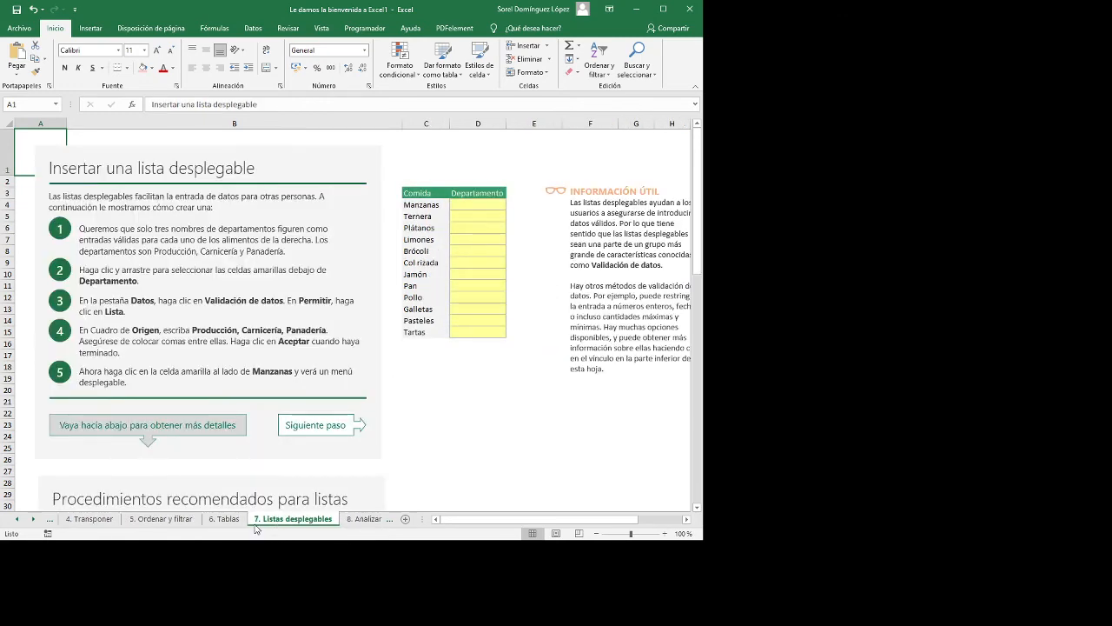
# Step: Locate the table beside "Columnas calculadas en tablas" on the "6. Tablas" sheet and add a blank sheet to the workbook
pyautogui.click(224, 519)
pyautogui.scroll(-6, 283, 363)
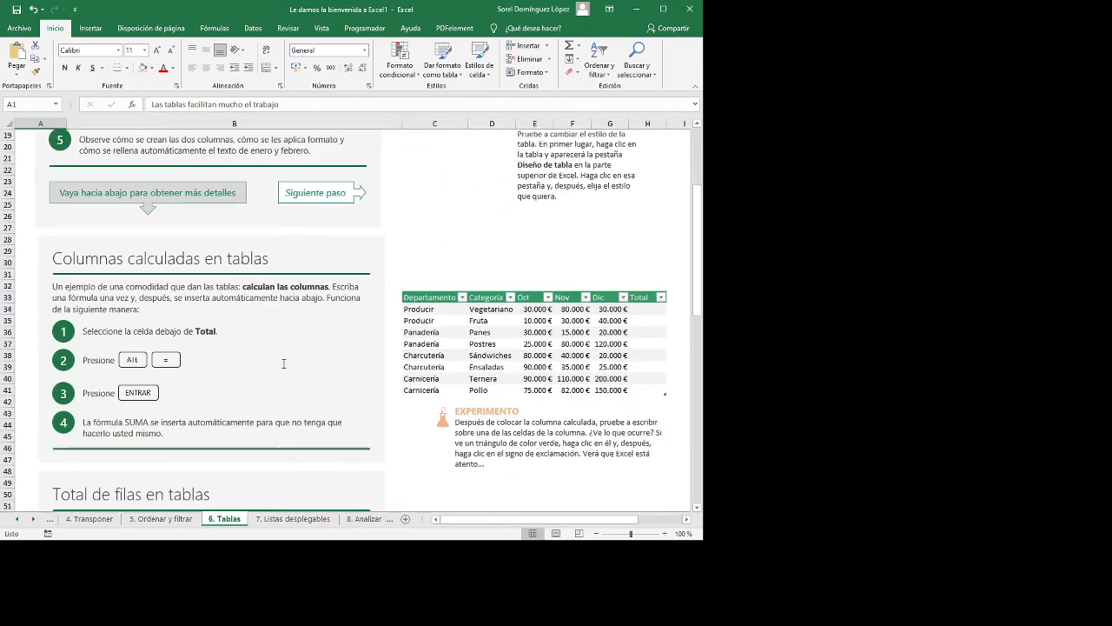
pyautogui.scroll(-2, 283, 363)
pyautogui.moveTo(424, 227); pyautogui.dragTo(616, 239)
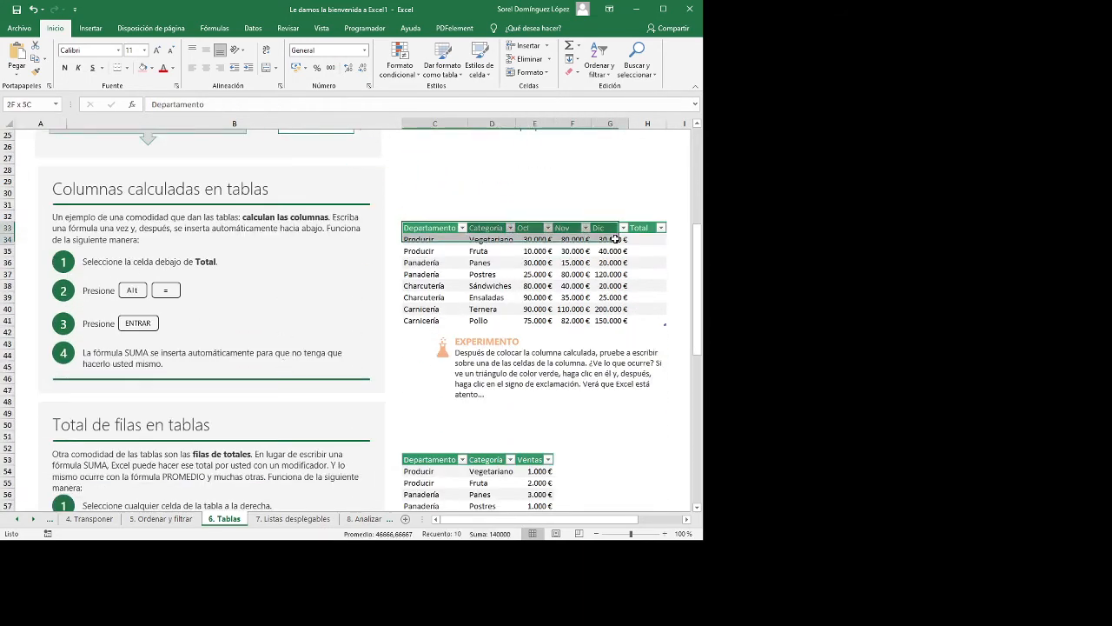
pyautogui.click(405, 518)
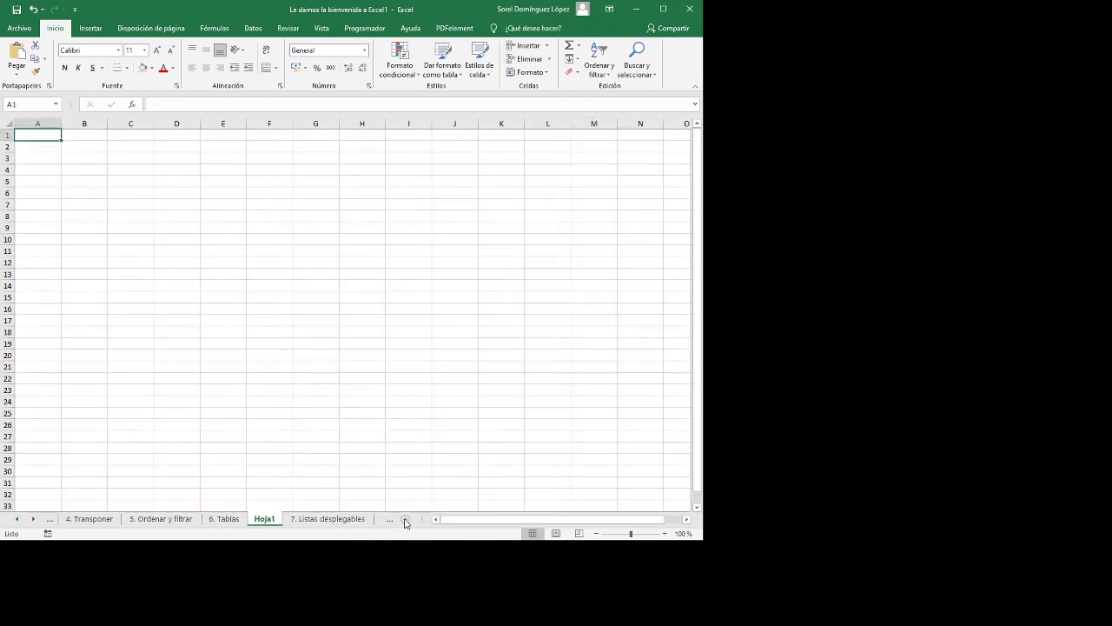
pyautogui.click(224, 520)
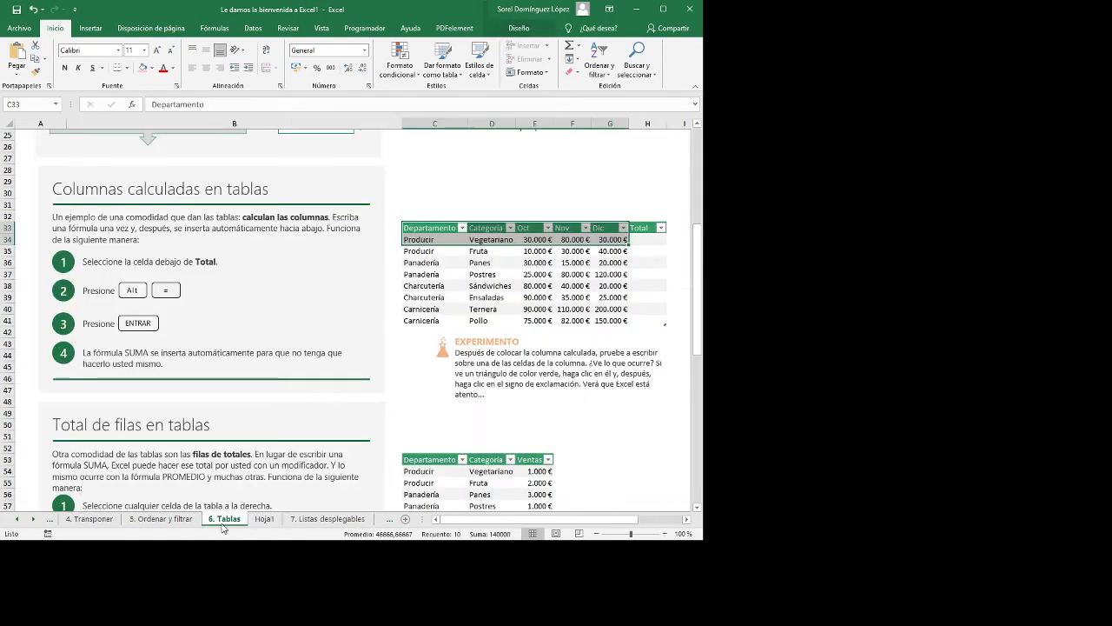
# Step: Copy the table body C34:H41 from "6. Tablas" and paste it at A3 of another new sheet
pyautogui.moveTo(417, 240); pyautogui.dragTo(613, 320)
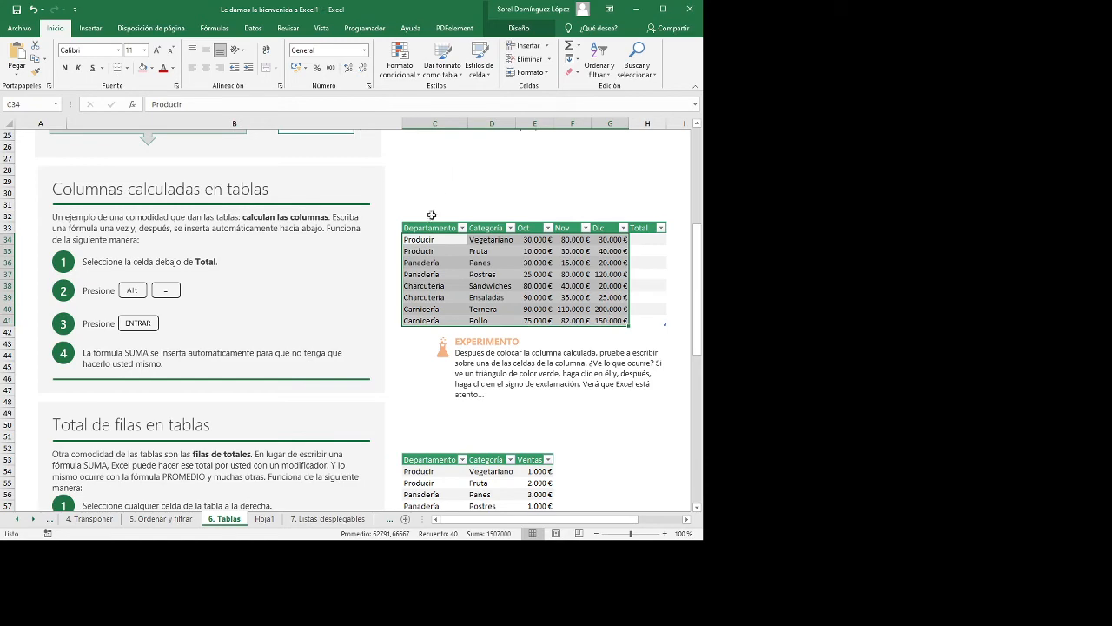
pyautogui.moveTo(432, 224); pyautogui.dragTo(642, 254)
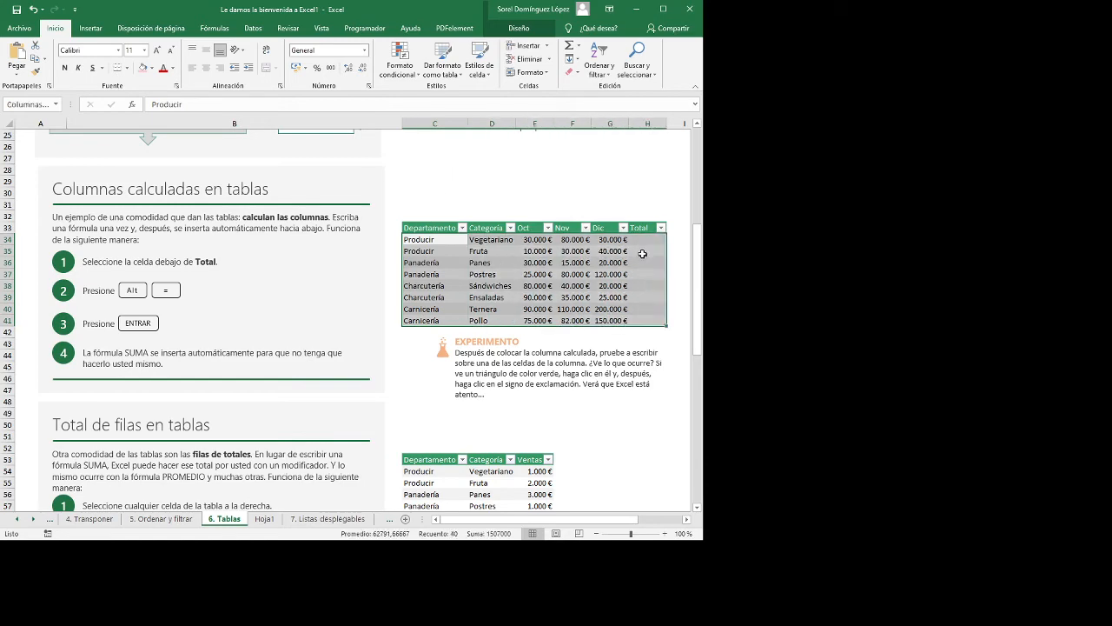
pyautogui.hotkey('ctrl', 'c')
pyautogui.click(405, 518)
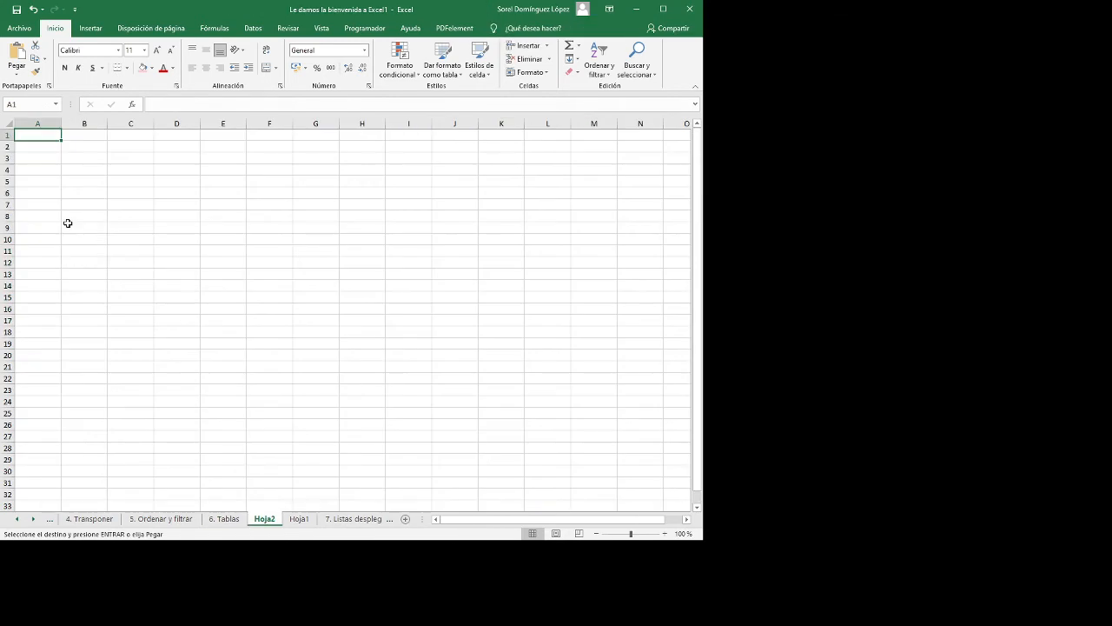
pyautogui.click(35, 156)
pyautogui.hotkey('ctrl', 'v')
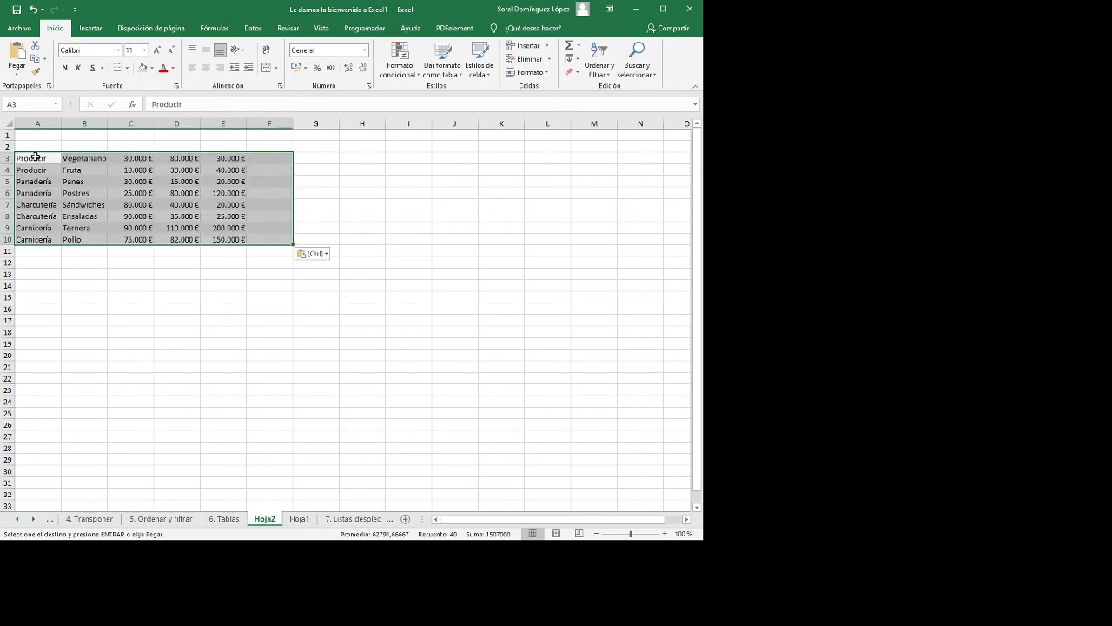
pyautogui.click(131, 263)
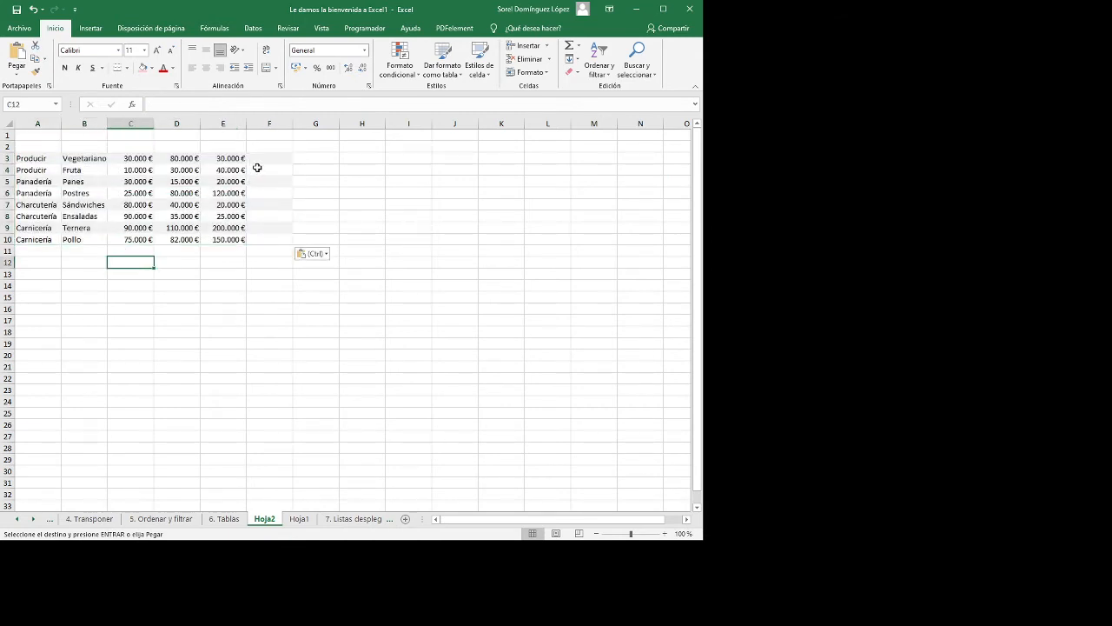
# Step: Enter =SUMA(C3:E3) in F3 and fill it down through F10
pyautogui.click(265, 158)
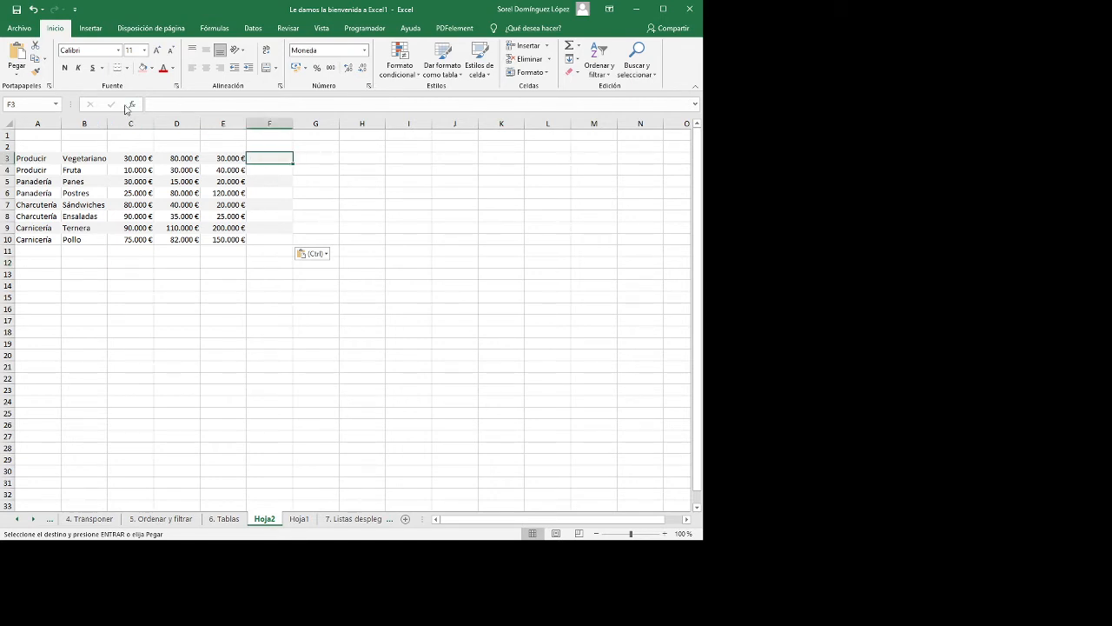
pyautogui.write('=')
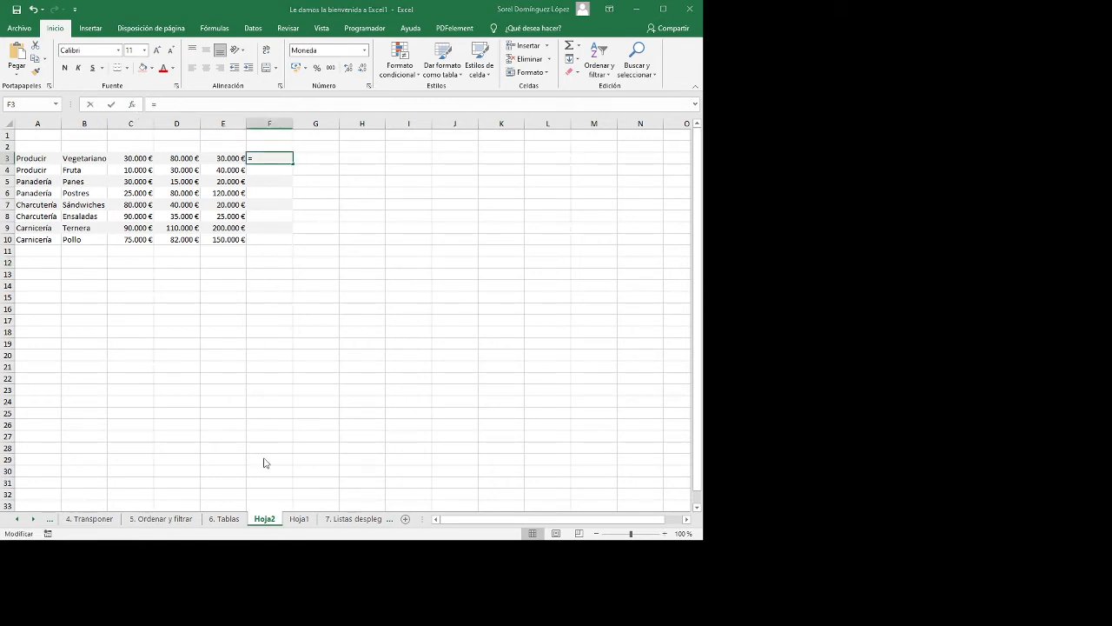
pyautogui.write('SUMA(C3:E3)')
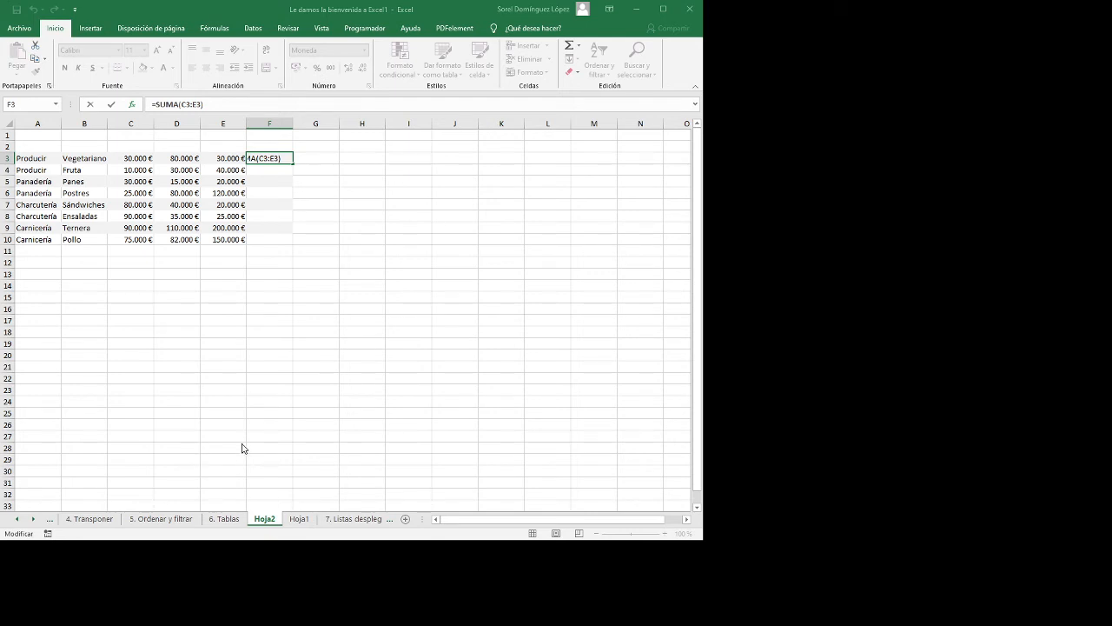
pyautogui.hotkey('ctrl', 'Return')
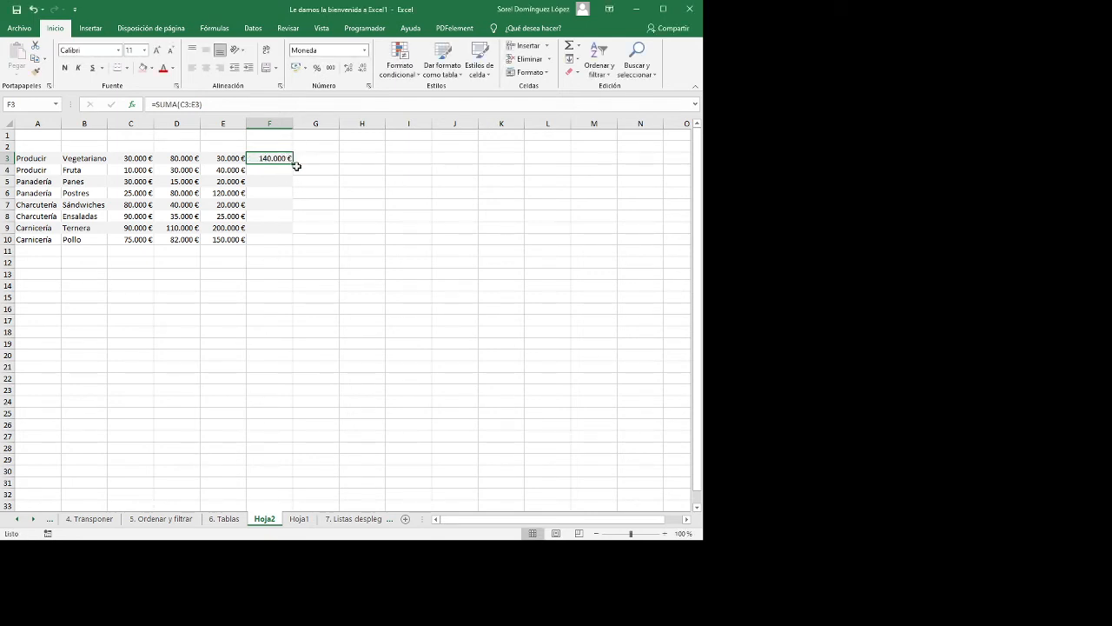
pyautogui.moveTo(293, 163); pyautogui.dragTo(292, 244)
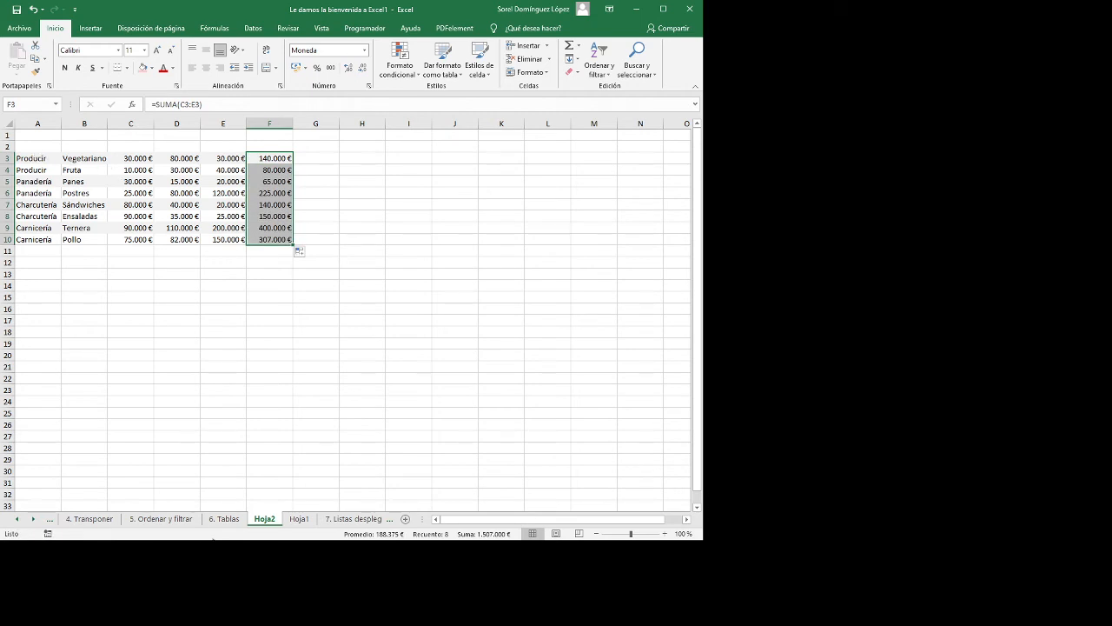
# Step: Review the column headings of the source table on "6. Tablas" and return to Hoja2
pyautogui.click(217, 521)
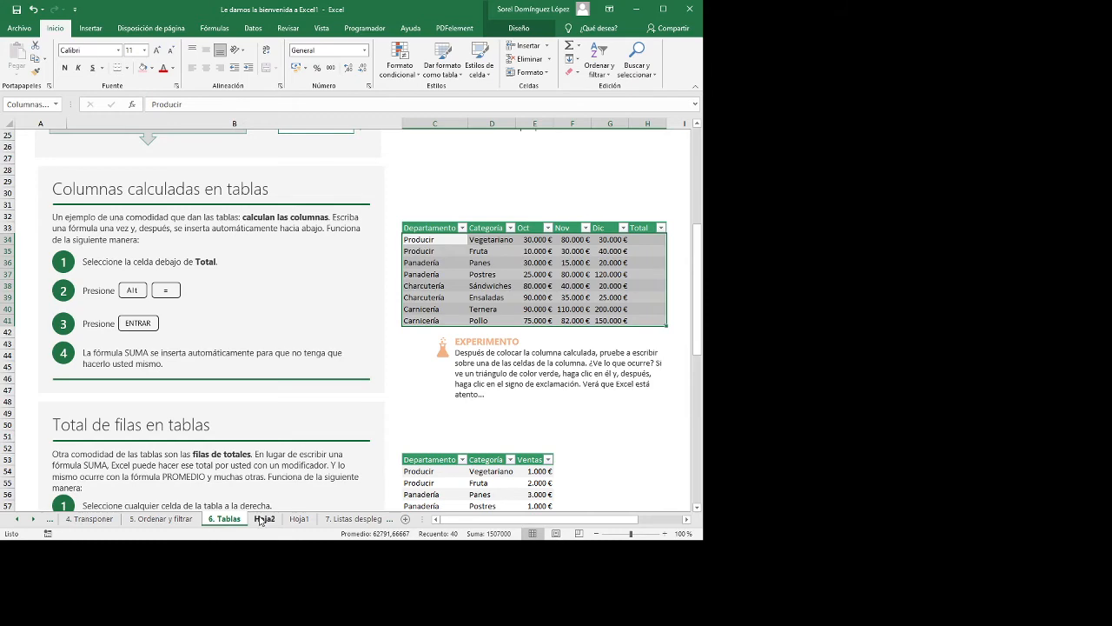
pyautogui.click(262, 519)
pyautogui.click(222, 520)
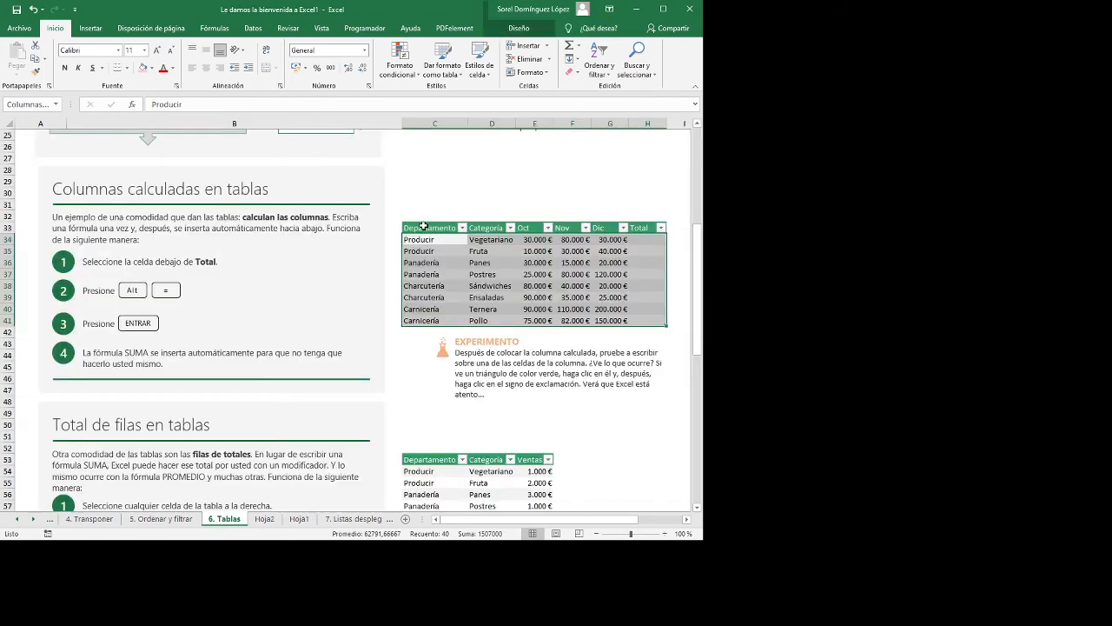
pyautogui.click(426, 224)
pyautogui.moveTo(487, 224); pyautogui.dragTo(610, 224)
pyautogui.click(645, 228)
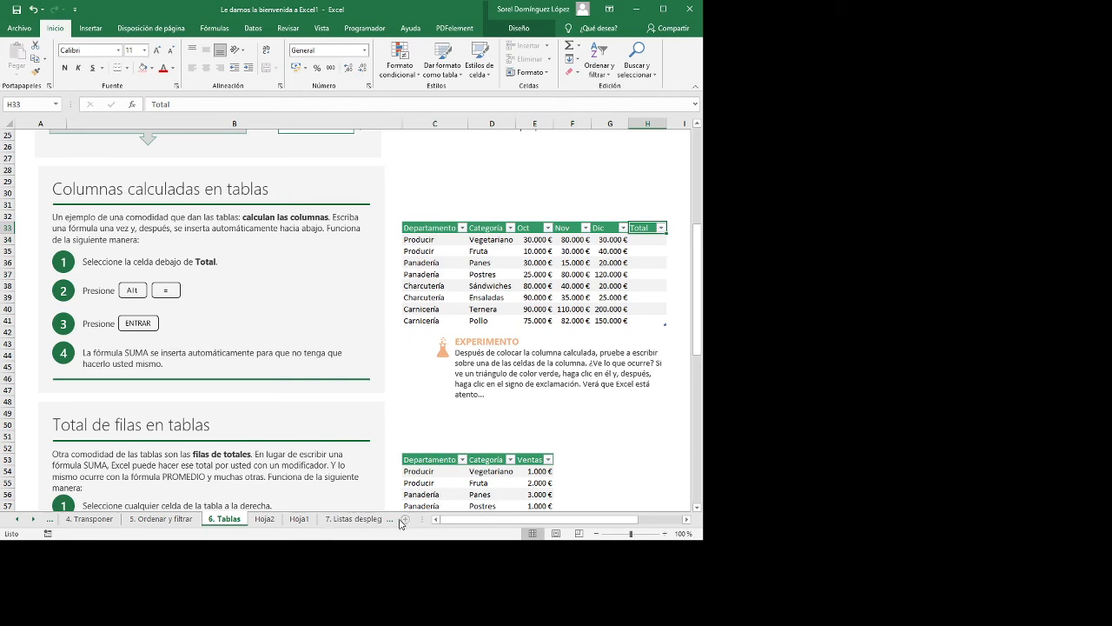
pyautogui.click(264, 518)
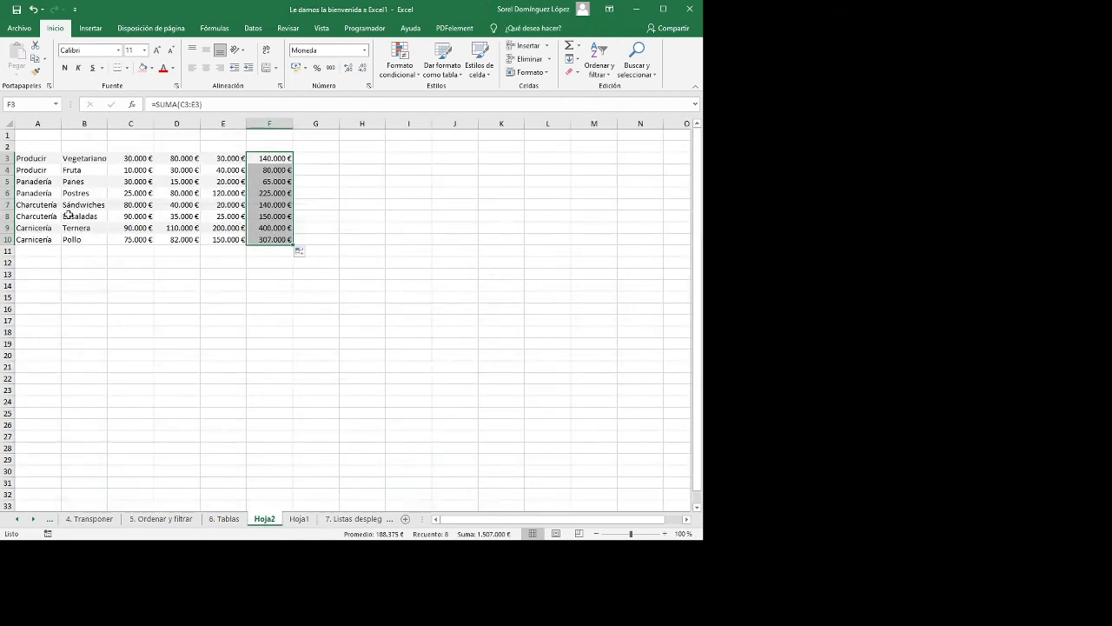
# Step: Enter the headings Departamento in A2 and Categoría in B2 above the pasted data
pyautogui.click(37, 148)
pyautogui.write('Departa')
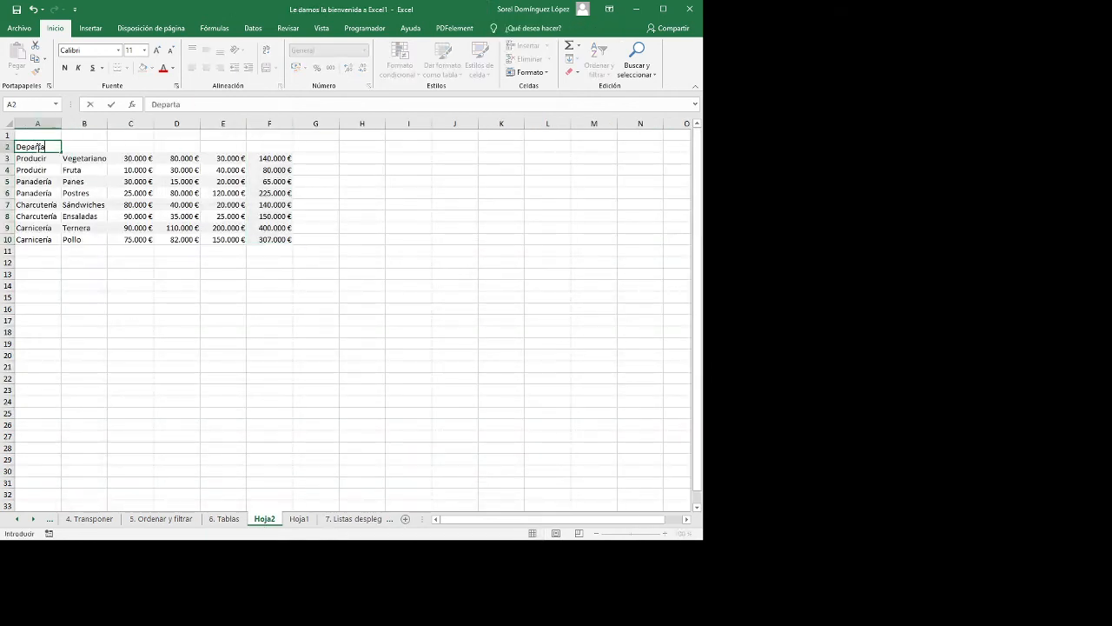
pyautogui.write('mento')
pyautogui.press('Tab')
pyautogui.write('Cat')
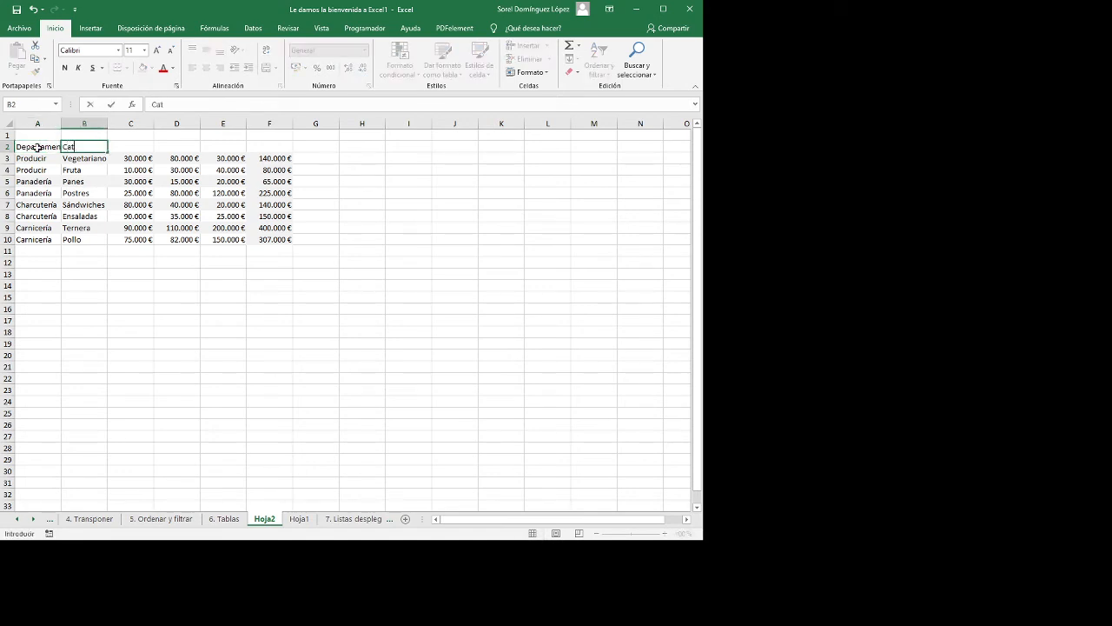
pyautogui.write('ergori')
pyautogui.write('a')
pyautogui.press('Tab')
# Step: Enter the headings Enero, Febrero, Marzo and Total in C2 through F2
pyautogui.write('D')
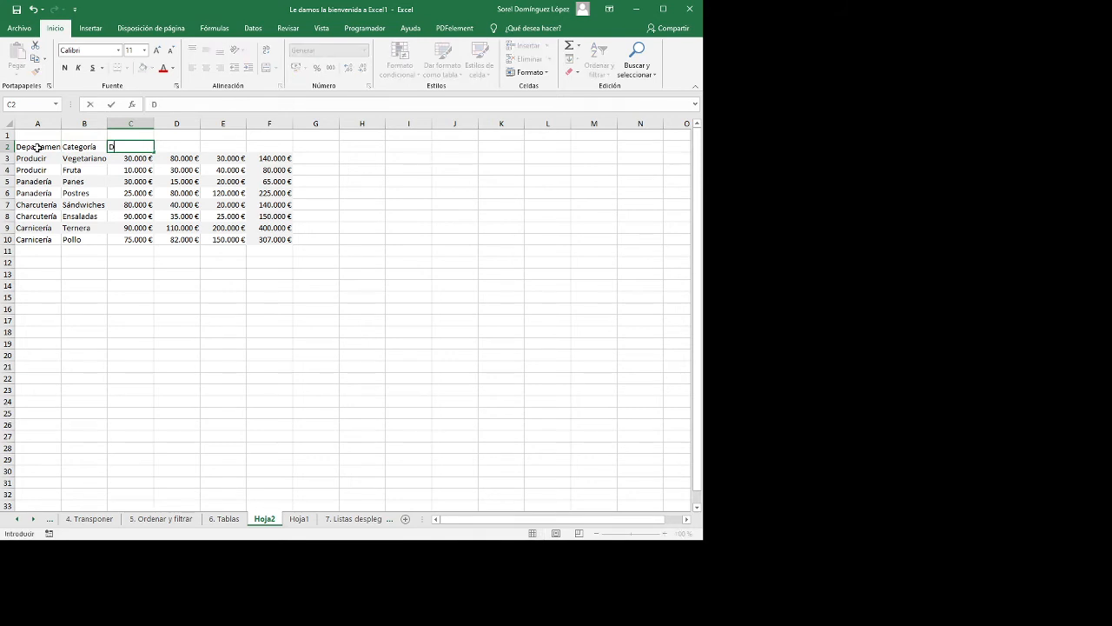
pyautogui.write('Enero')
pyautogui.press('Tab')
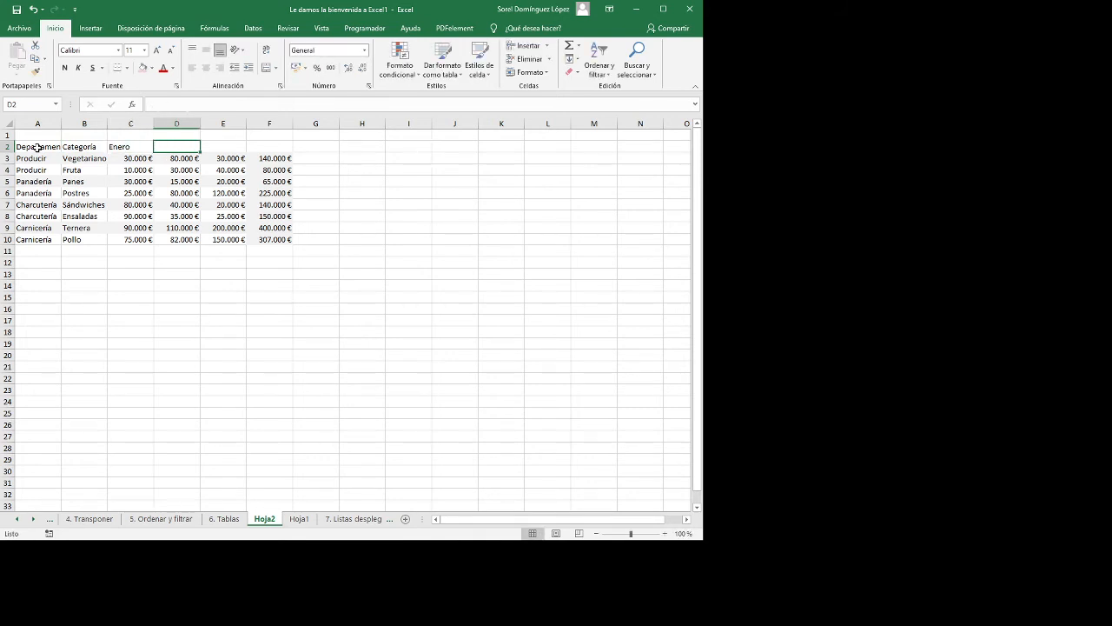
pyautogui.write('Febrero')
pyautogui.press('Tab')
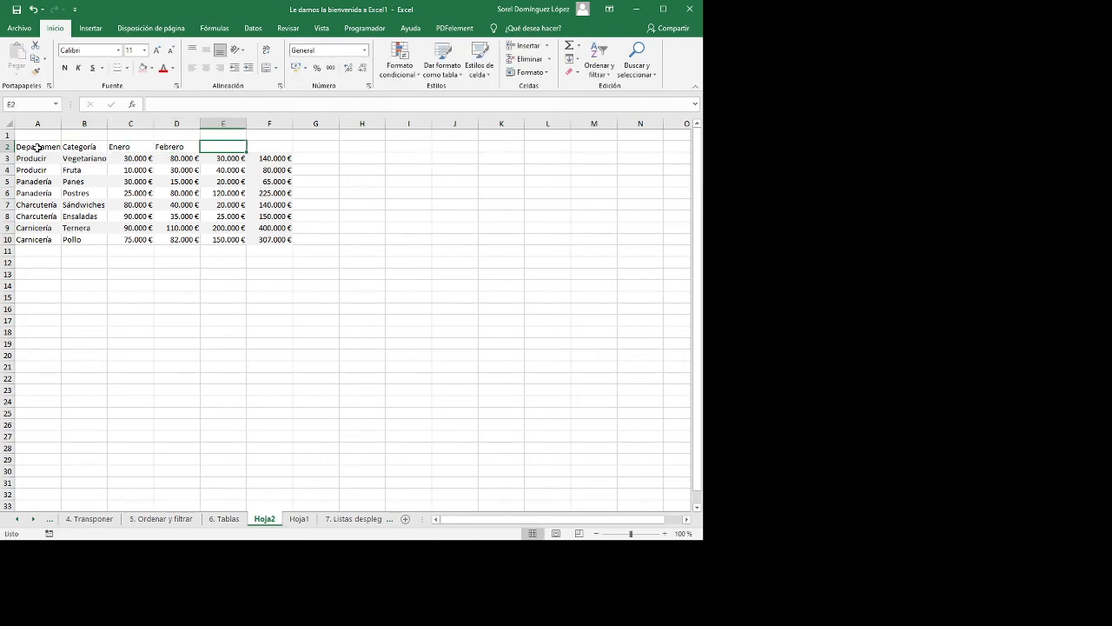
pyautogui.write('Marzo')
pyautogui.press('Tab')
pyautogui.write('Total')
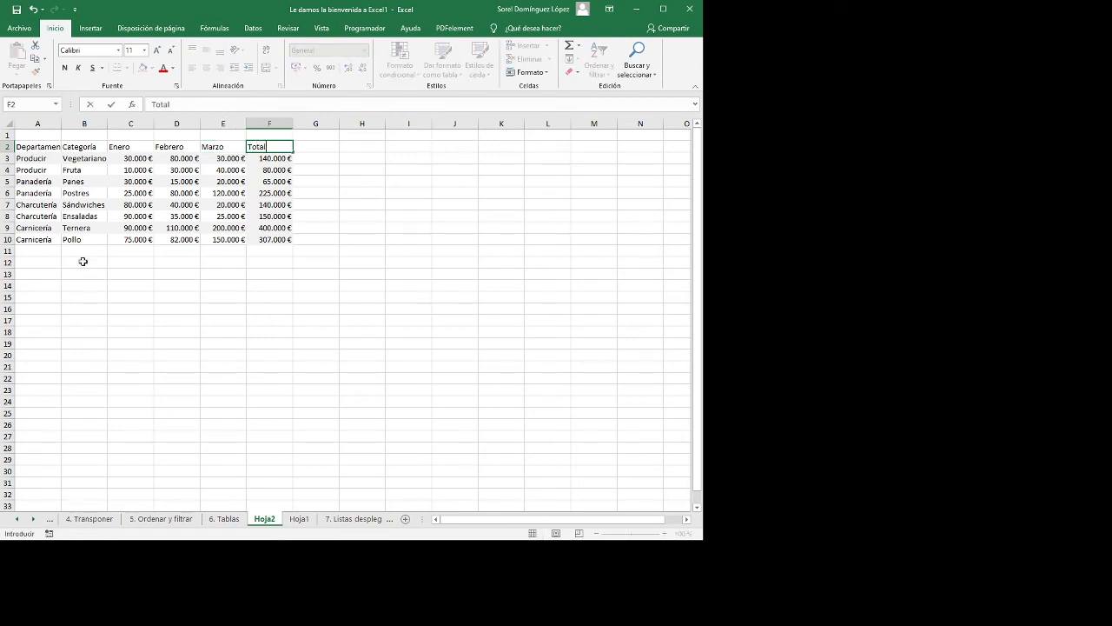
pyautogui.click(122, 224)
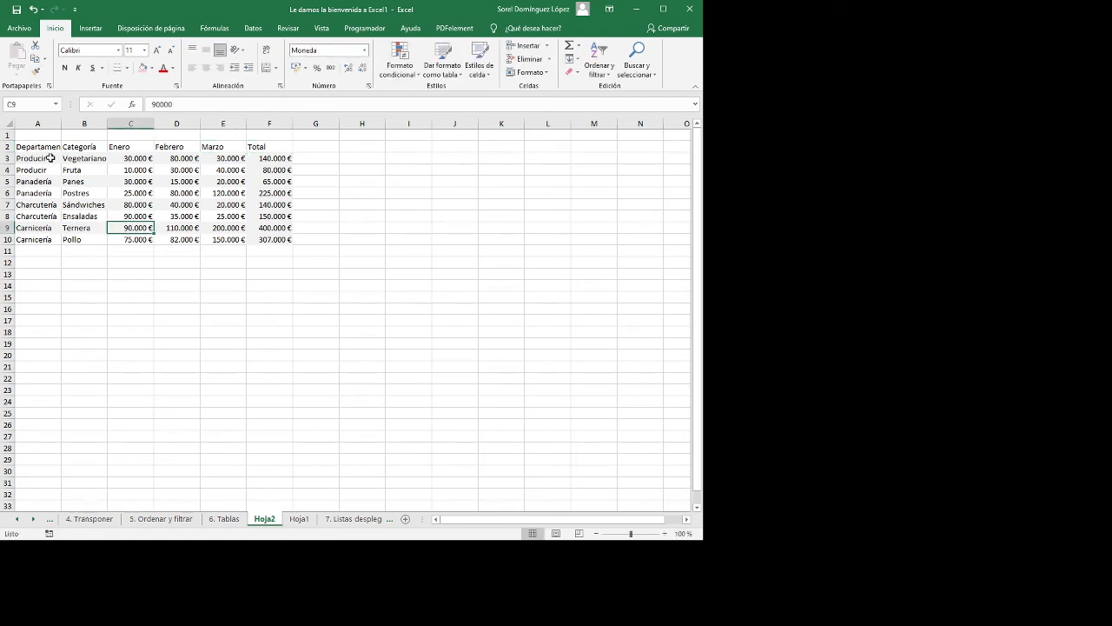
# Step: Add filters to the header row A2:F2 and fit column A to the width of its contents
pyautogui.moveTo(38, 147); pyautogui.dragTo(255, 145)
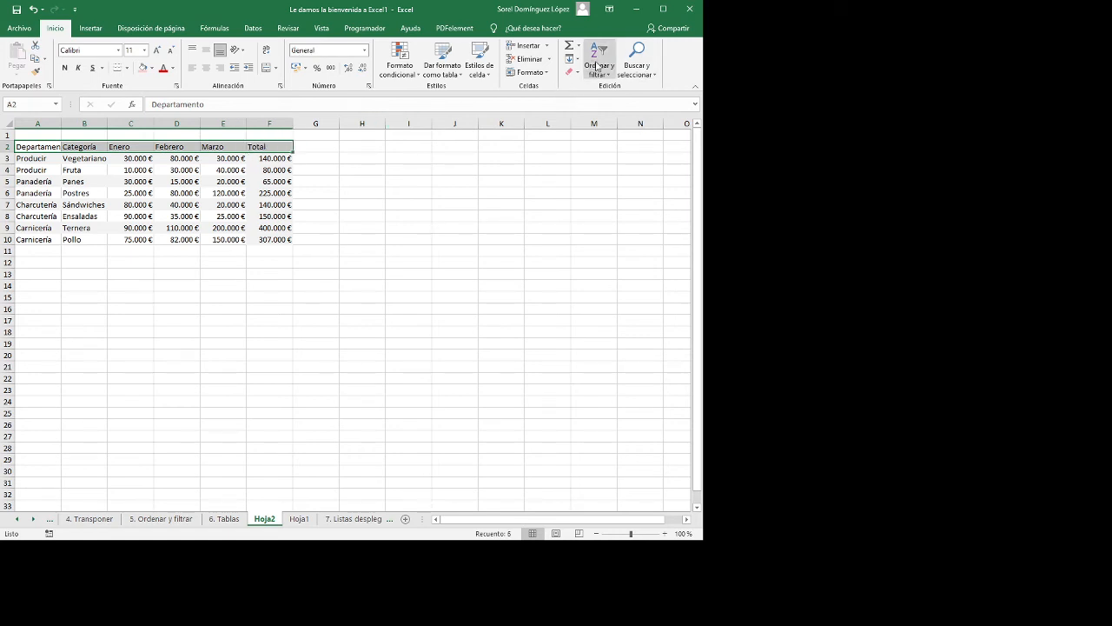
pyautogui.click(599, 70)
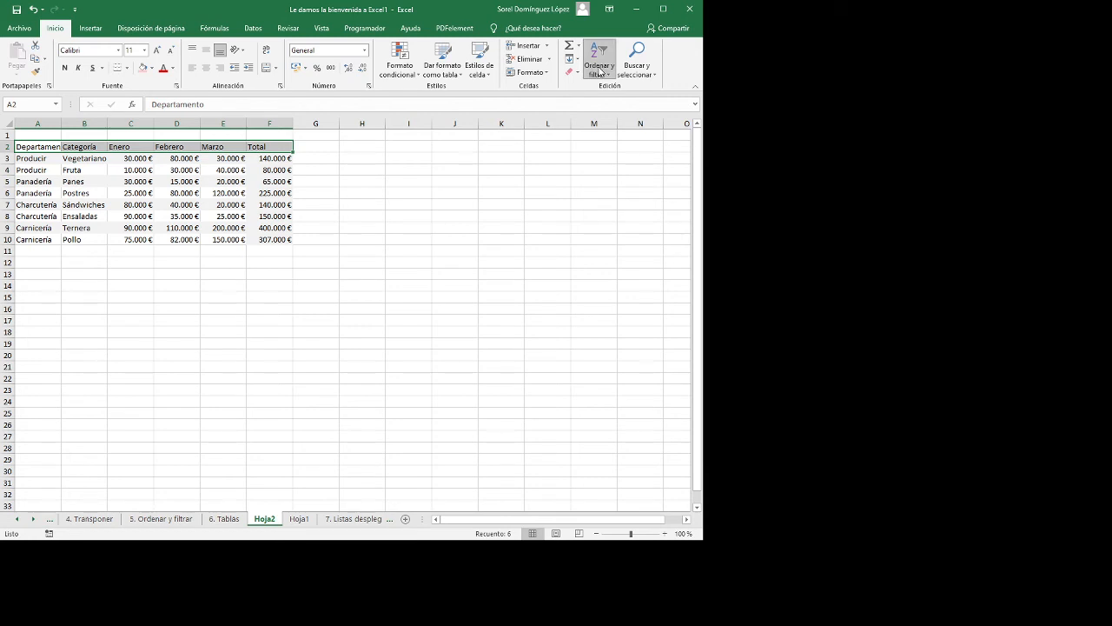
pyautogui.click(614, 135)
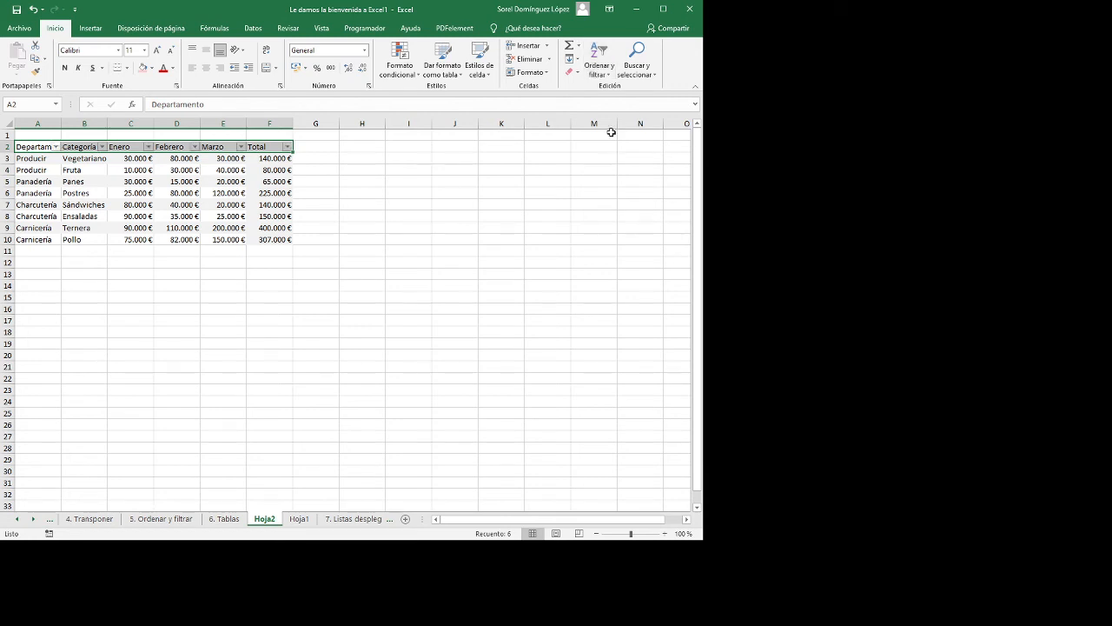
pyautogui.click(76, 166)
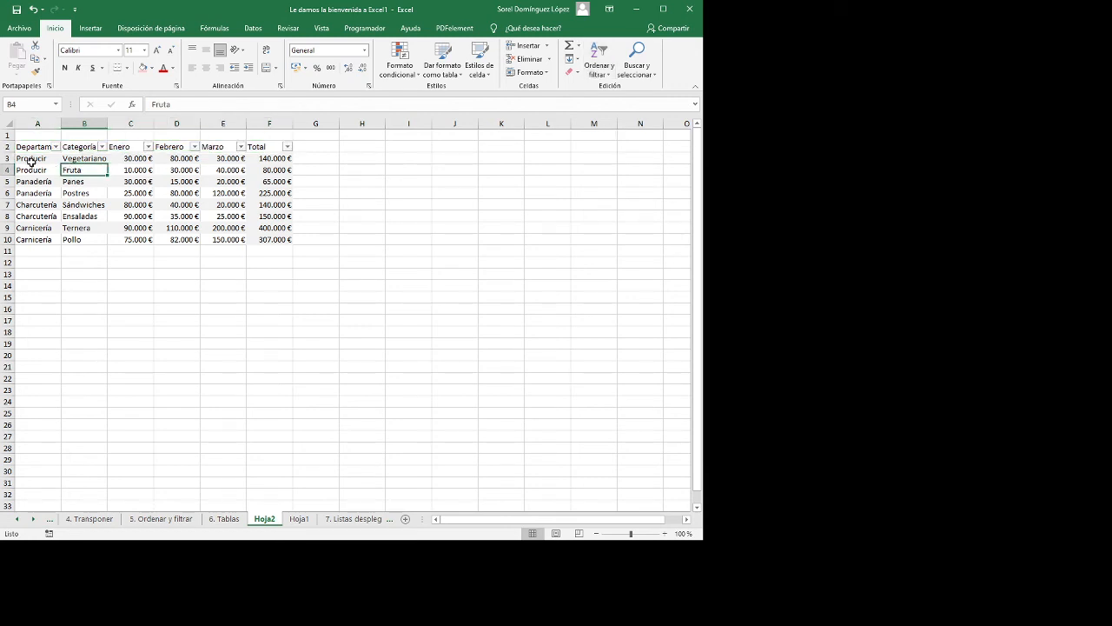
pyautogui.doubleClick(61, 126)
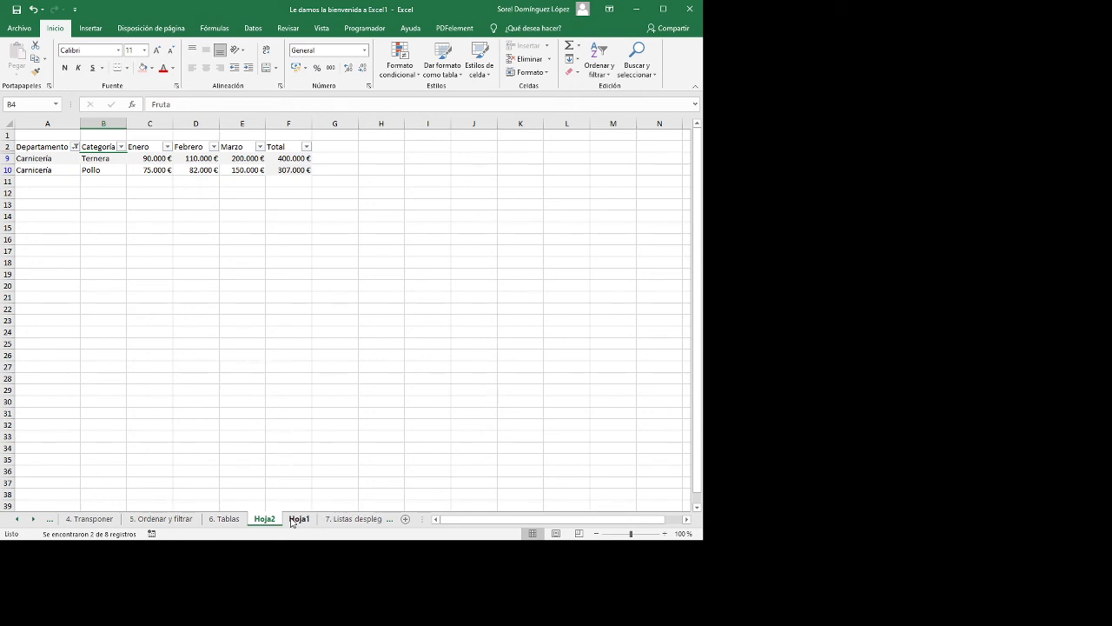
# Step: Browse the lesson sheets "7. Listas desplegables", "8. Analizar" and "9. Gráficos" down to the explanation of horizontal and vertical axes
pyautogui.click(335, 519)
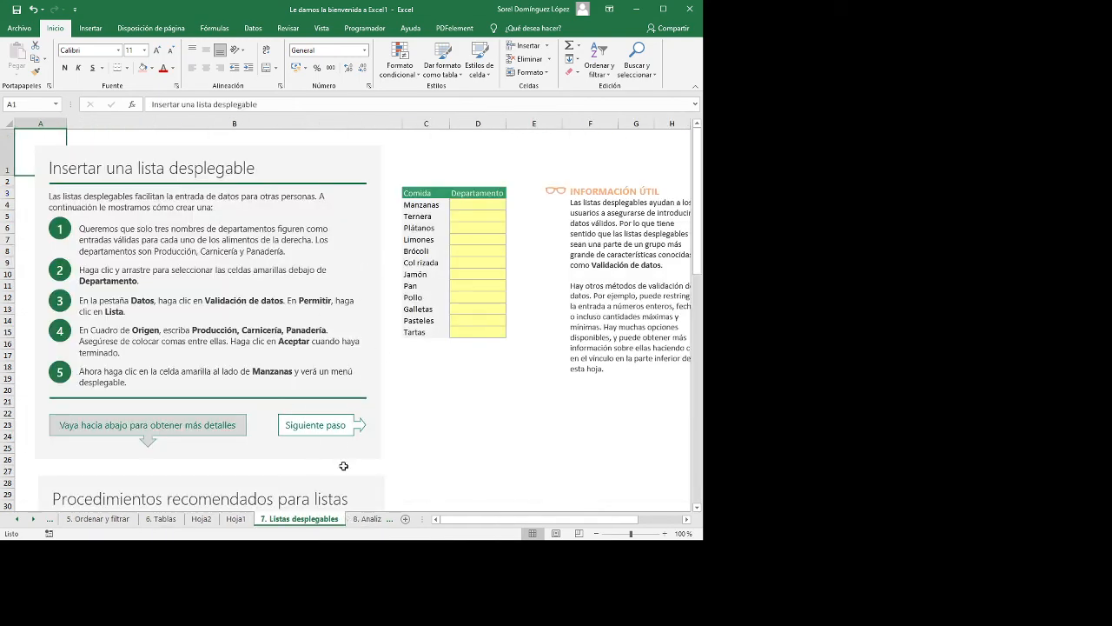
pyautogui.click(367, 518)
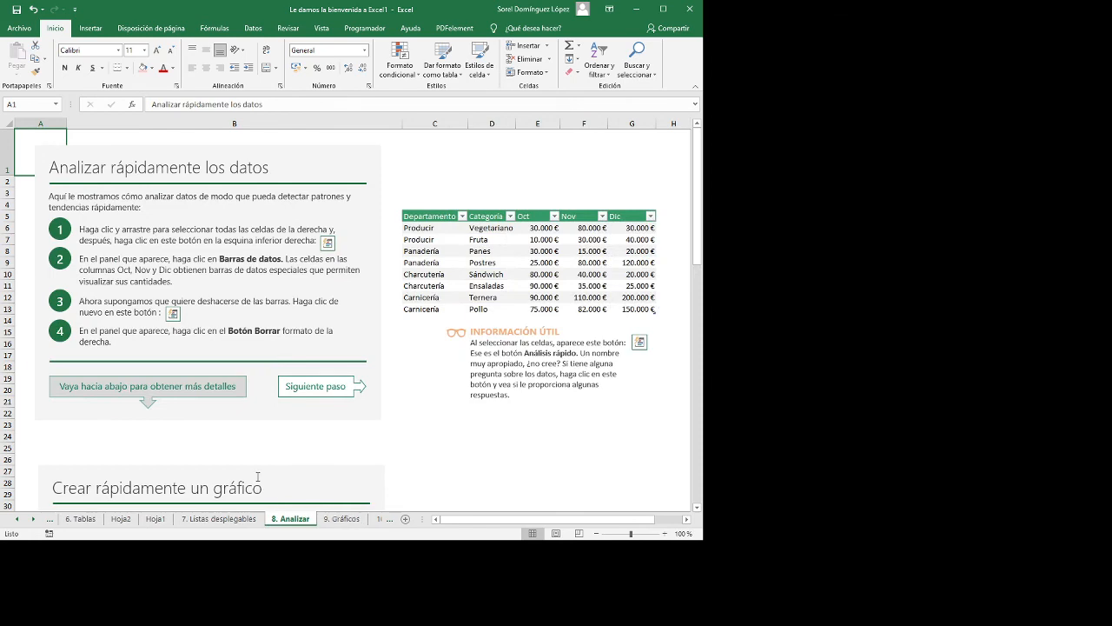
pyautogui.click(342, 518)
pyautogui.scroll(-4, 235, 435)
pyautogui.scroll(-1, 236, 411)
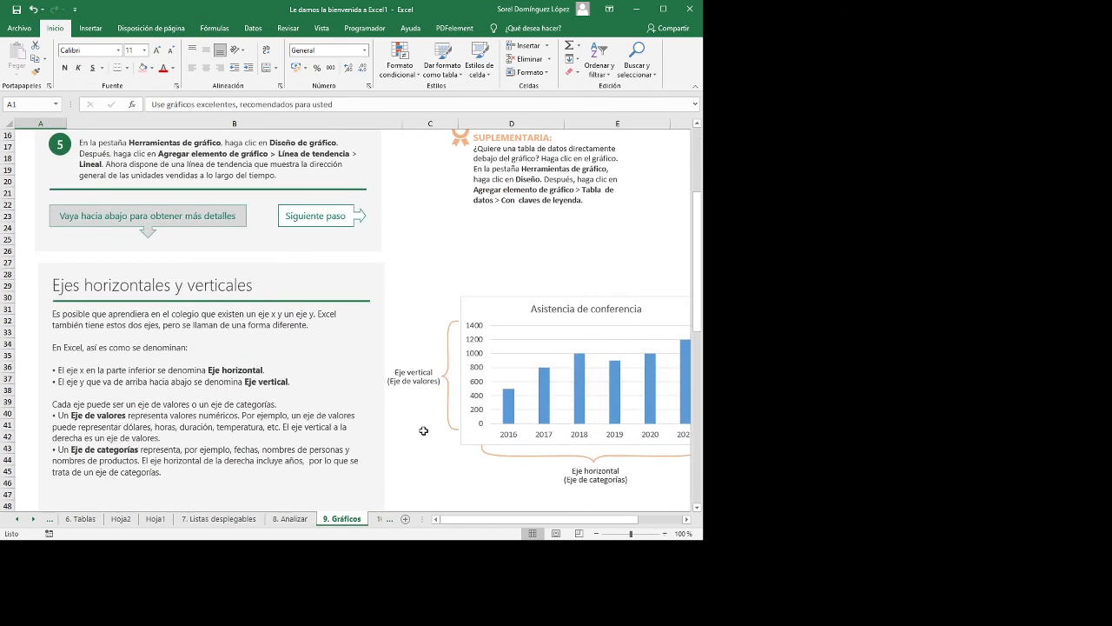
# Step: Examine the conference attendance chart on "9. Gráficos" and select the year and attendance data in C5:D12
pyautogui.click(524, 381)
pyautogui.scroll(4, 431, 391)
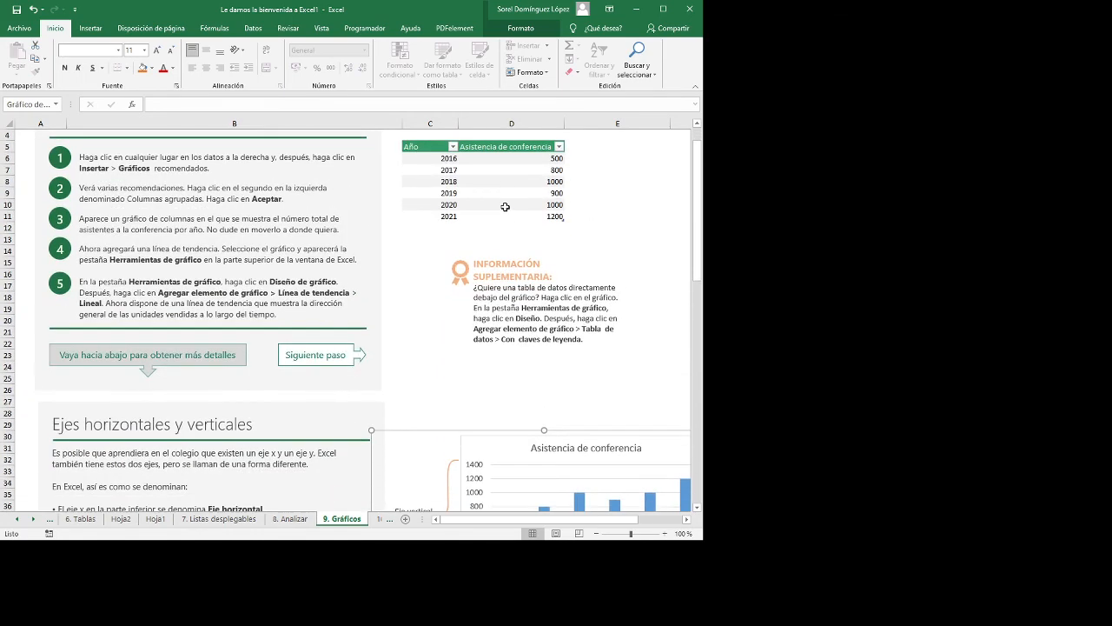
pyautogui.moveTo(409, 146); pyautogui.dragTo(556, 227)
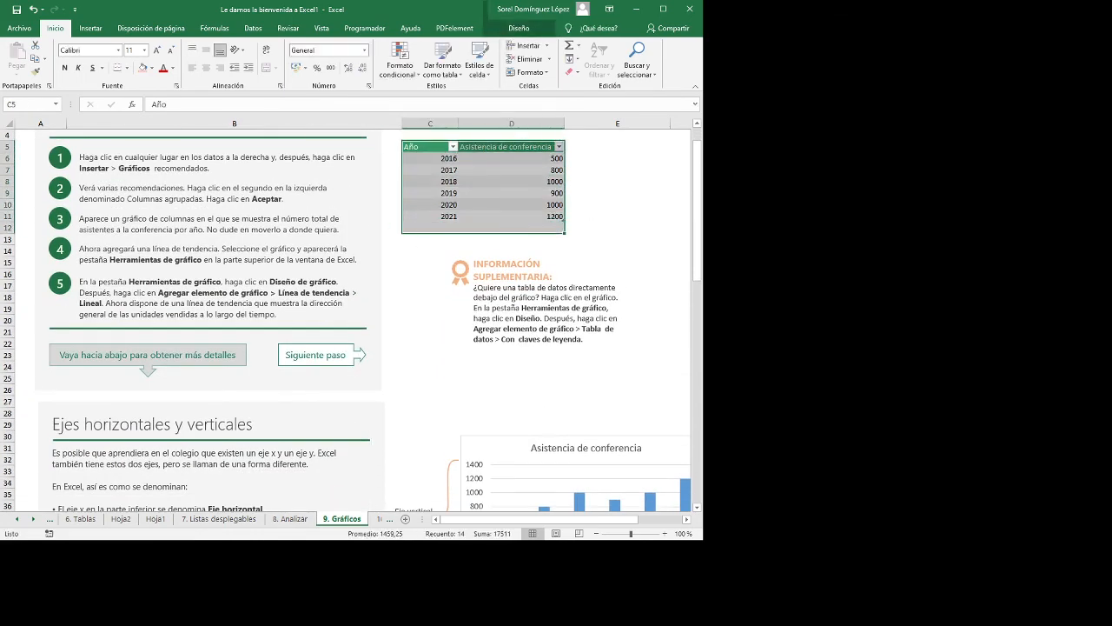
# Step: Preview the "10. Tablas dinámicas" lesson sheet, including its sample pivot table and the start of the "Crear una tabla dinámica" section
pyautogui.click(379, 519)
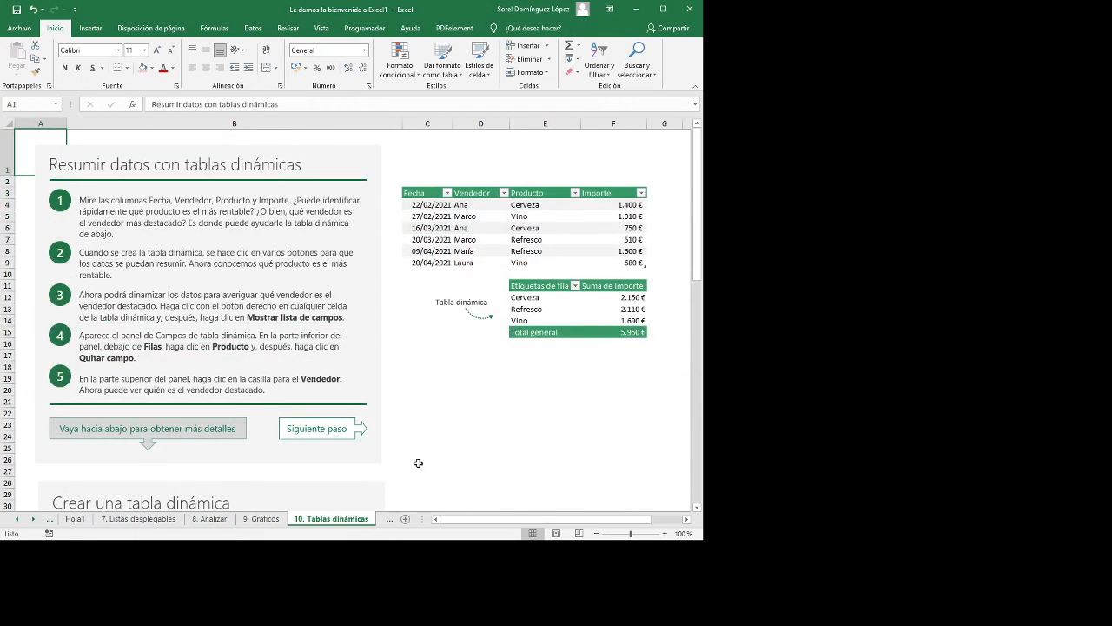
pyautogui.scroll(-1, 495, 430)
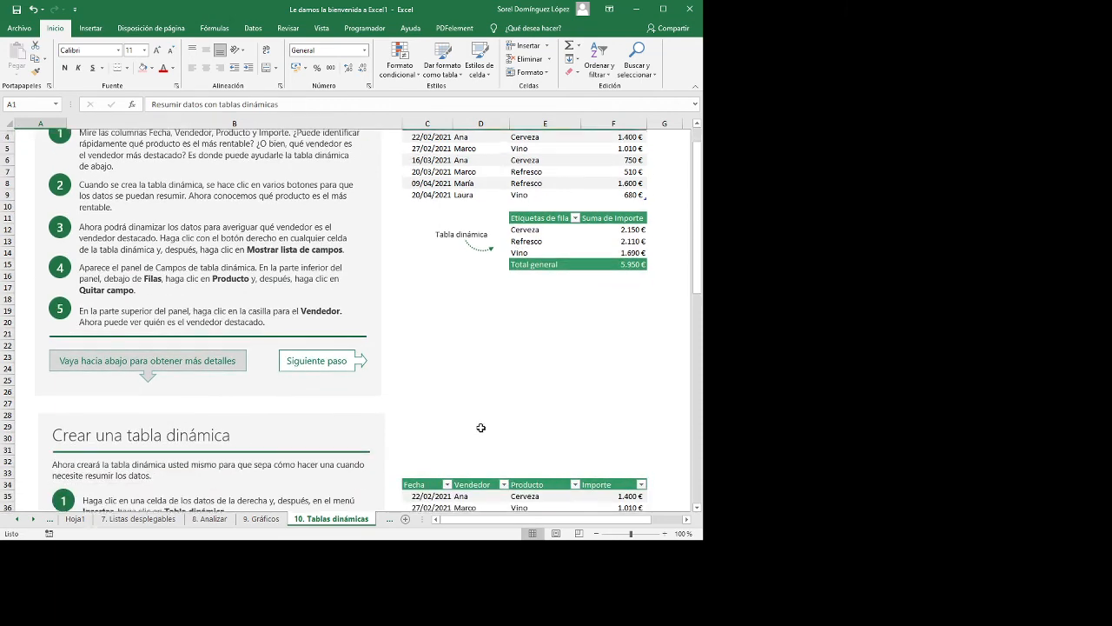
pyautogui.scroll(1, 480, 427)
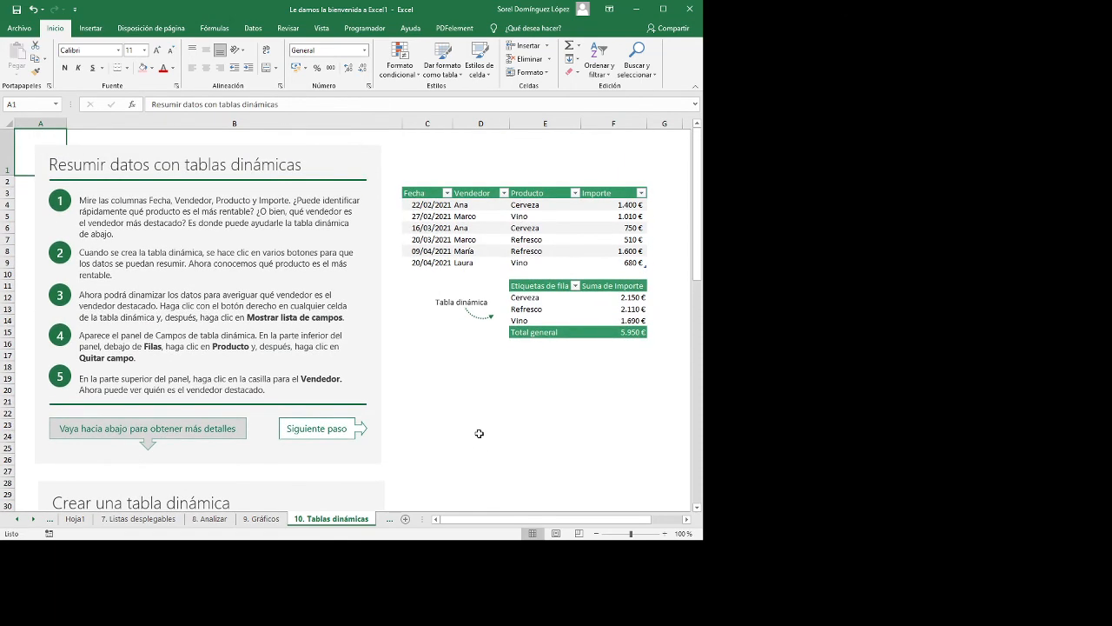
# Step: Return to the "Inicio" sheet at the beginning of the workbook
pyautogui.click(14, 520)
pyautogui.click(14, 519)
pyautogui.click(13, 520)
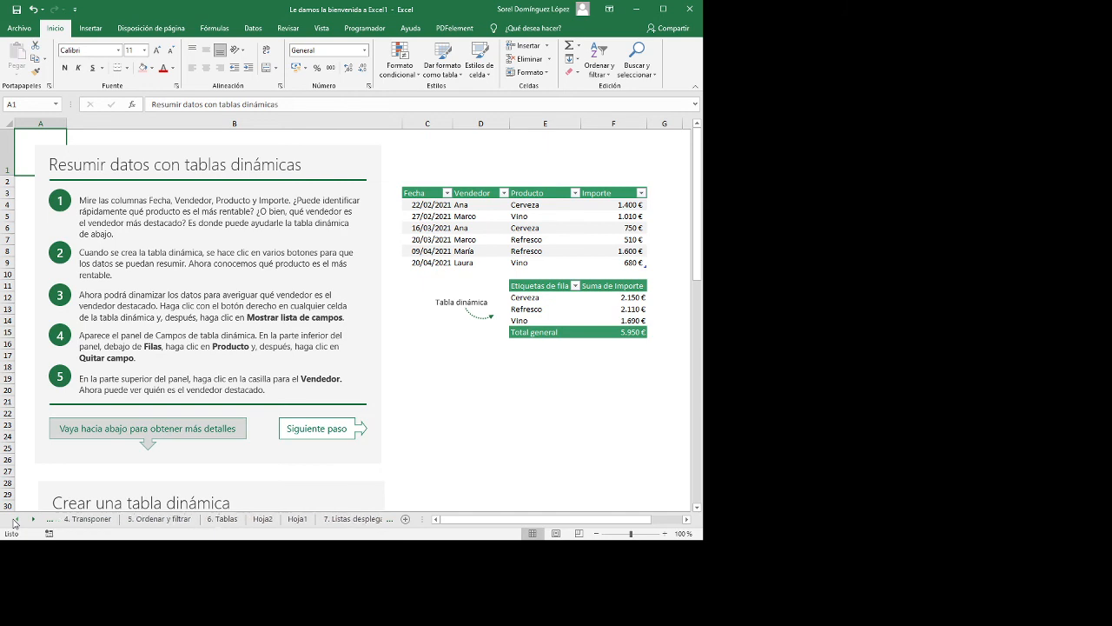
pyautogui.click(12, 522)
pyautogui.click(13, 522)
pyautogui.click(12, 522)
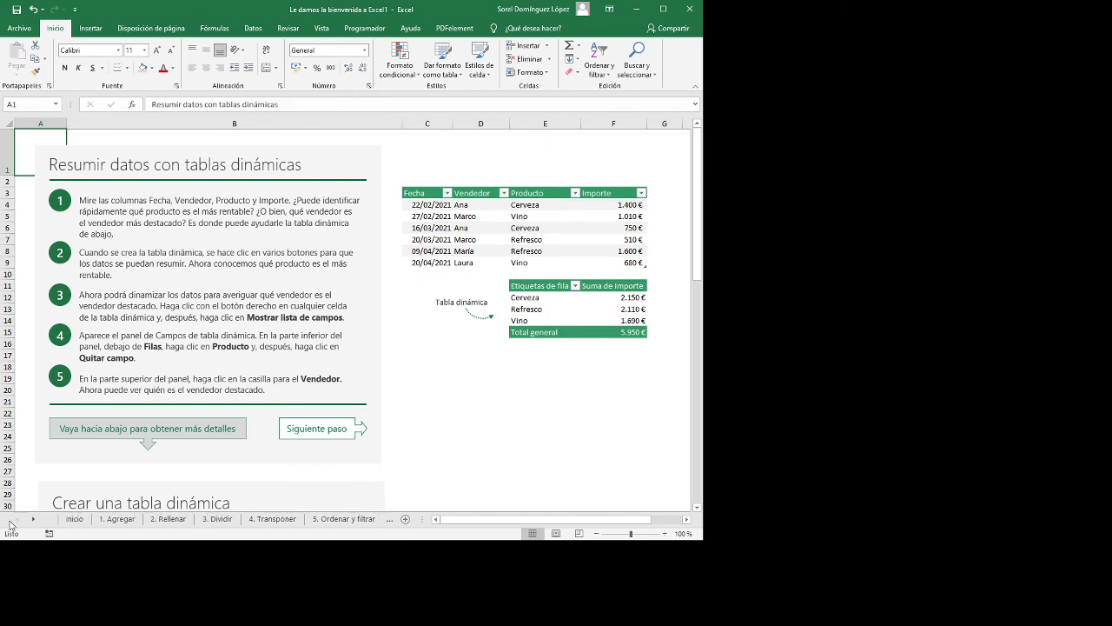
pyautogui.click(73, 519)
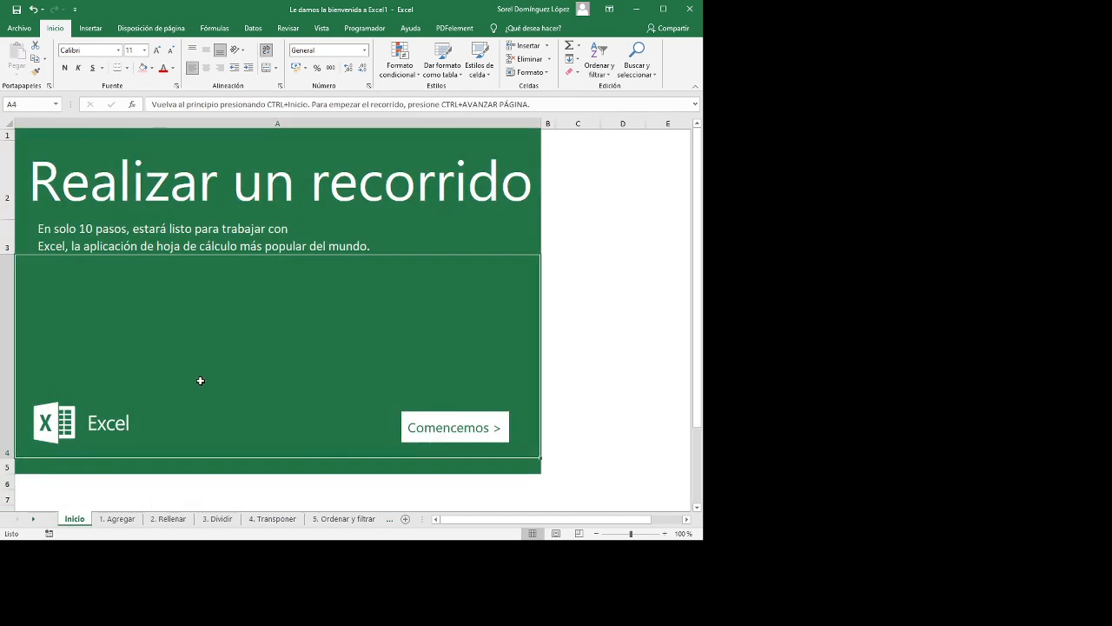